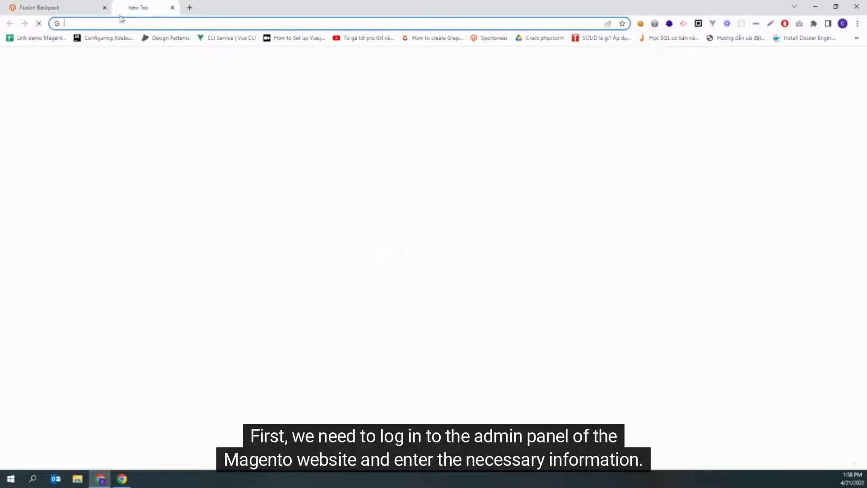
# Step: Sign in at the store's /admin URL with the admin username and password
pyautogui.hotkey('shift', 'End')
pyautogui.press('Return')
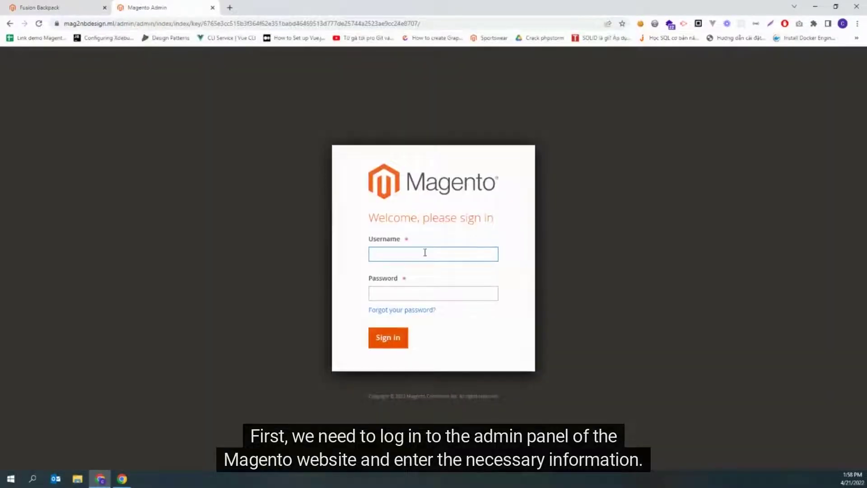
pyautogui.press('Tab')
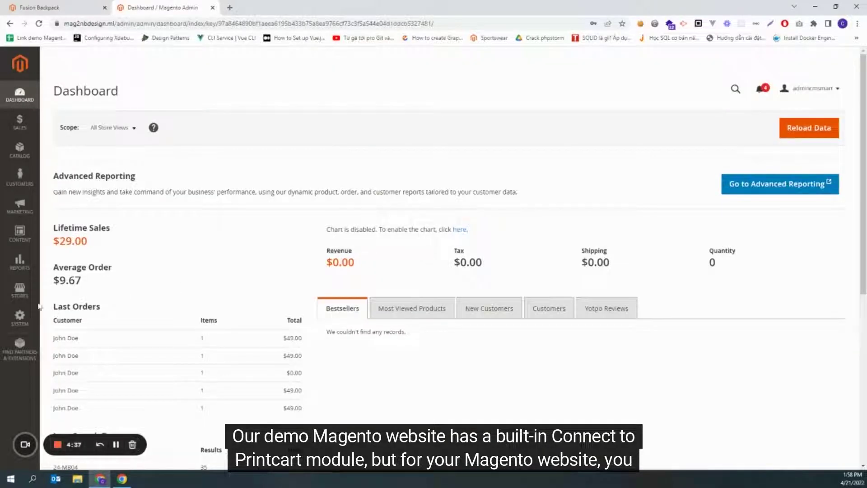
# Step: Open Stores > Configuration > PRINTCART > Design Tool and follow the 'Click here to get API Key' link
pyautogui.click(19, 290)
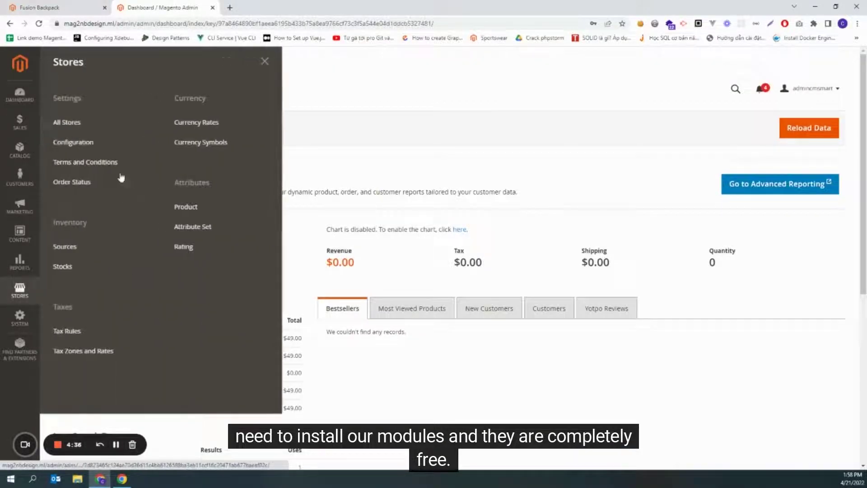
pyautogui.click(75, 143)
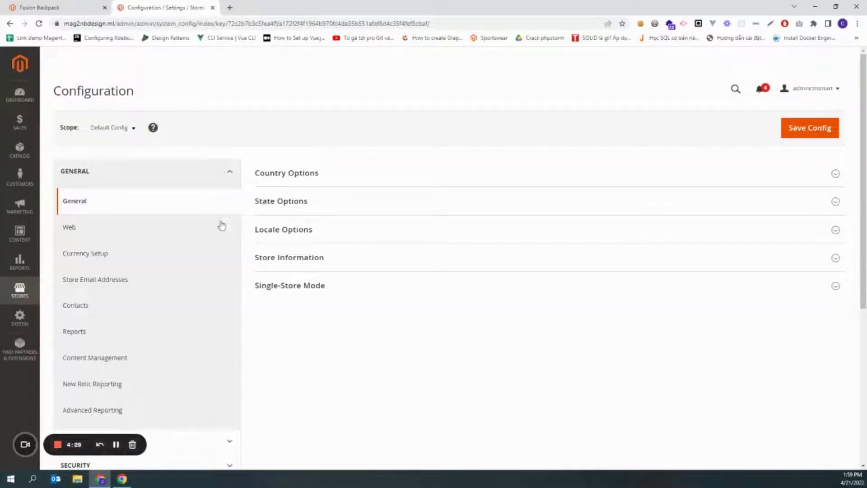
pyautogui.scroll(-5, 189, 293)
pyautogui.click(85, 359)
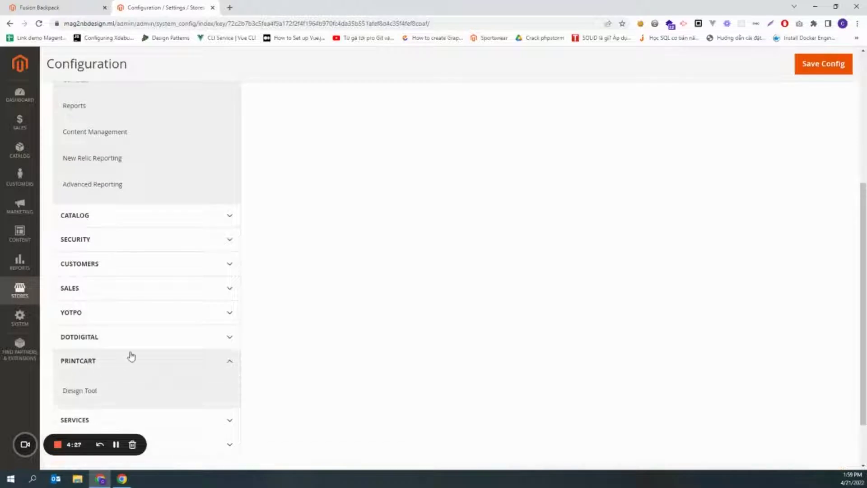
pyautogui.scroll(-2, 88, 330)
pyautogui.click(88, 325)
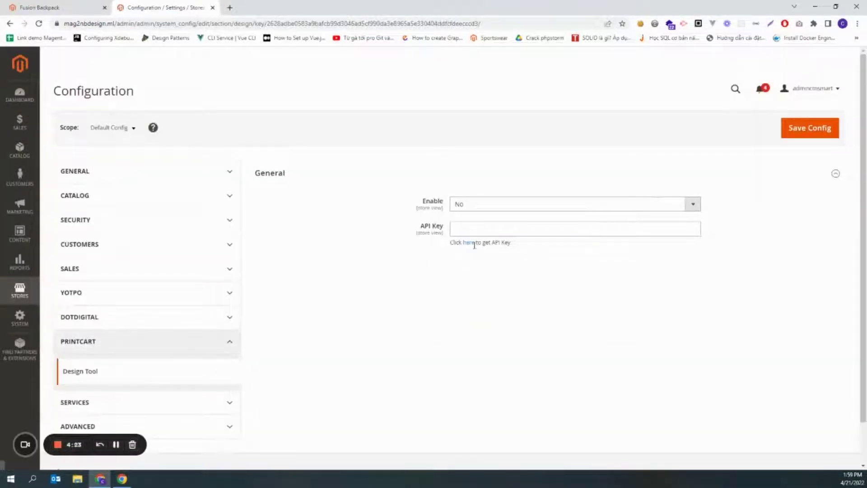
pyautogui.click(468, 243)
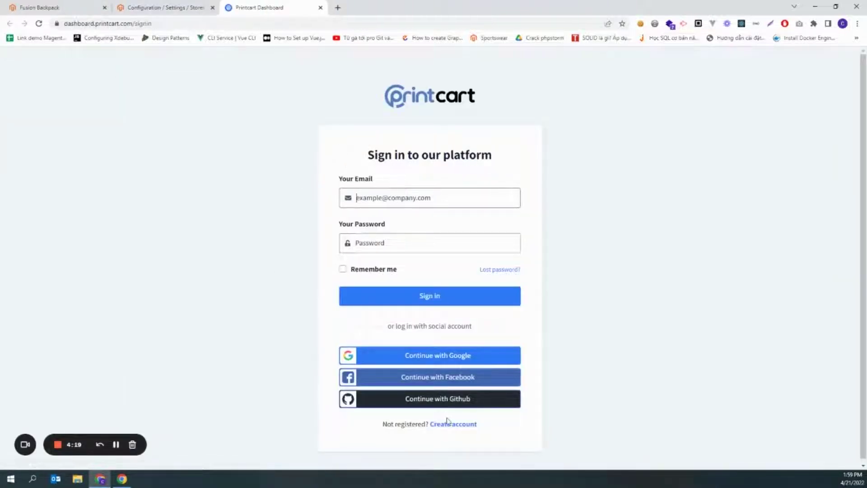
# Step: Start a Printcart sign-up with the account name 'Test MAgento shop'
pyautogui.click(447, 424)
pyautogui.click(398, 199)
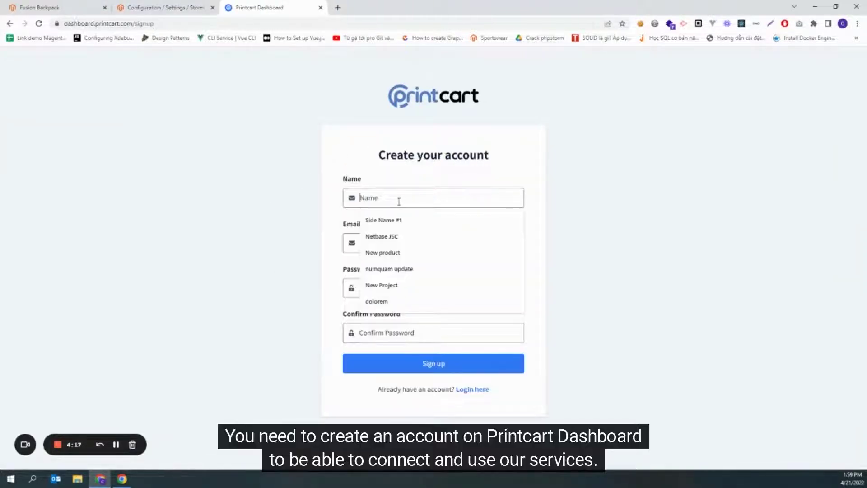
pyautogui.write('Test')
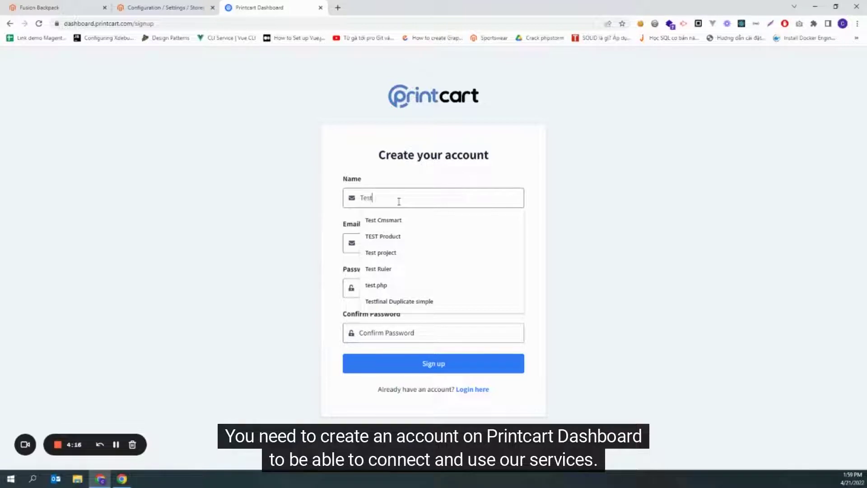
pyautogui.write(' AO')
pyautogui.write('MAg')
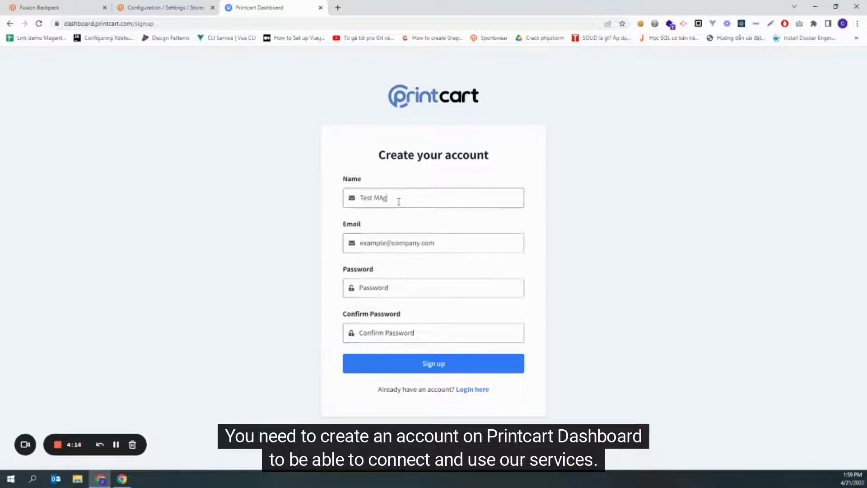
pyautogui.write('ento shop')
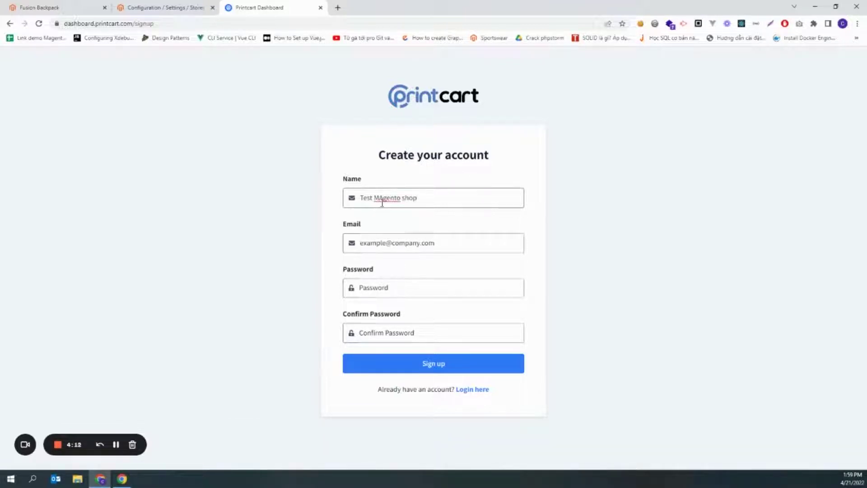
pyautogui.click(383, 199)
pyautogui.write('a')
# Step: Fill in the account e-mail, password and password confirmation, and submit the registration
pyautogui.click(400, 240)
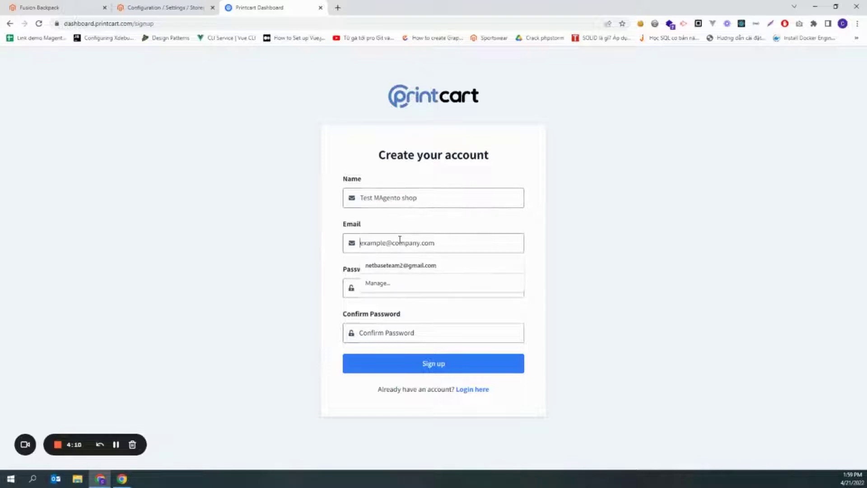
pyautogui.click(401, 265)
pyautogui.click(400, 245)
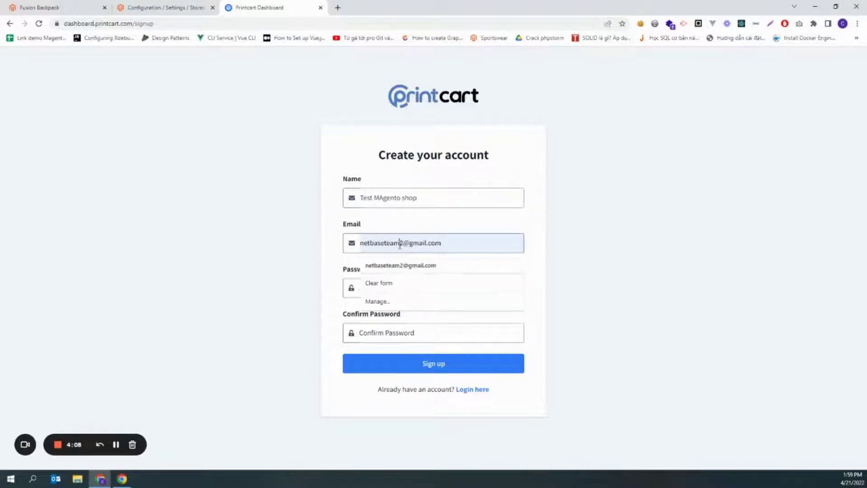
pyautogui.write('3')
pyautogui.click(412, 288)
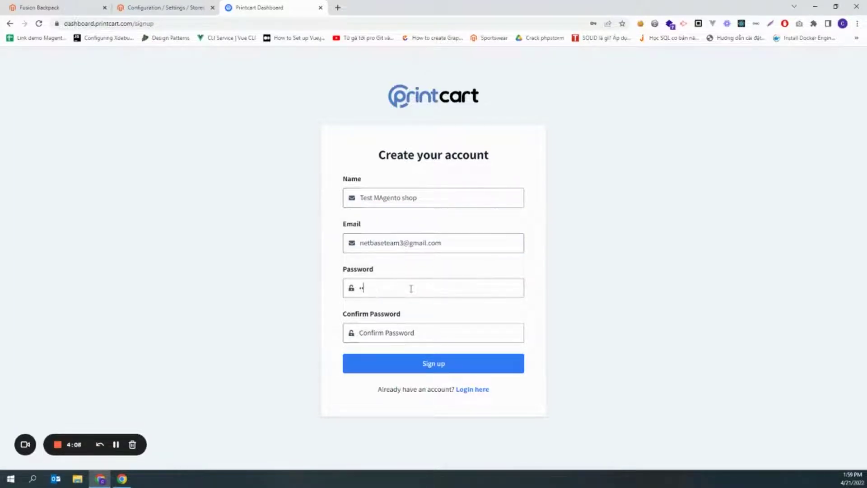
pyautogui.press('Tab')
pyautogui.write('n')
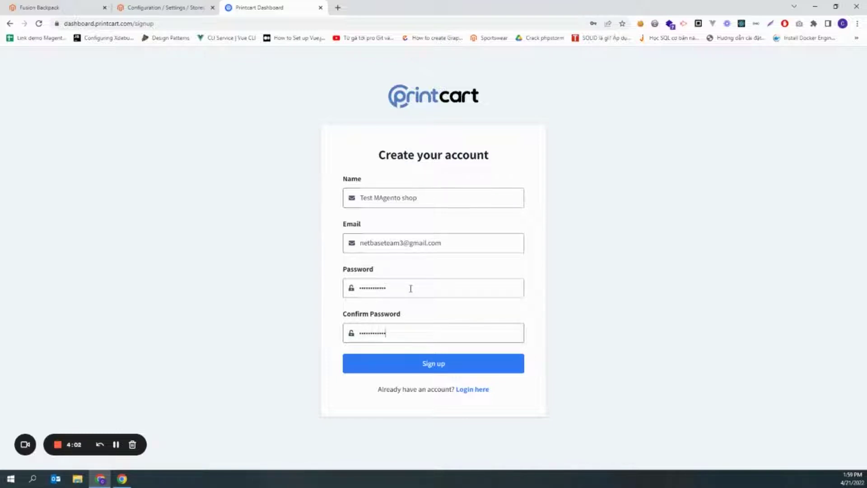
pyautogui.click(411, 363)
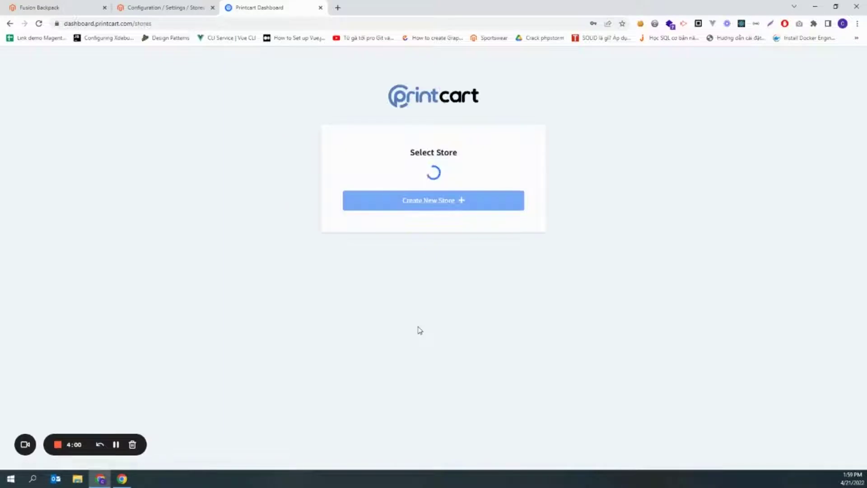
# Step: Create a new store connection with Magento as the platform
pyautogui.click(434, 216)
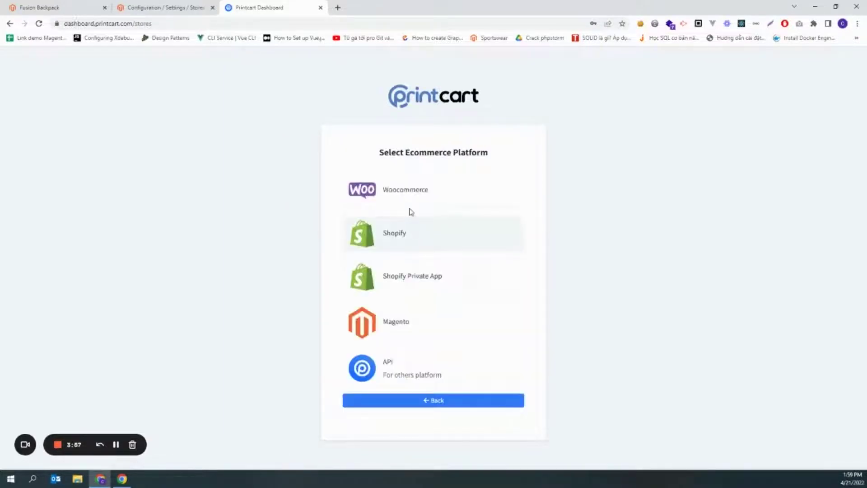
pyautogui.click(419, 334)
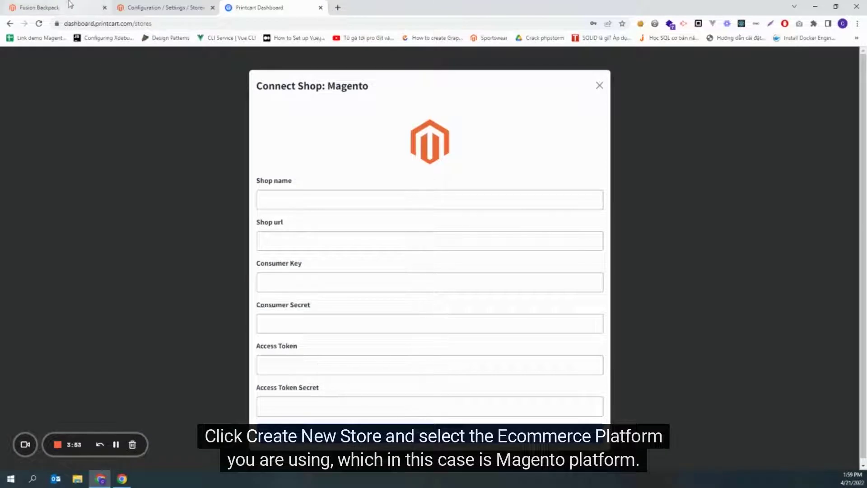
pyautogui.click(136, 8)
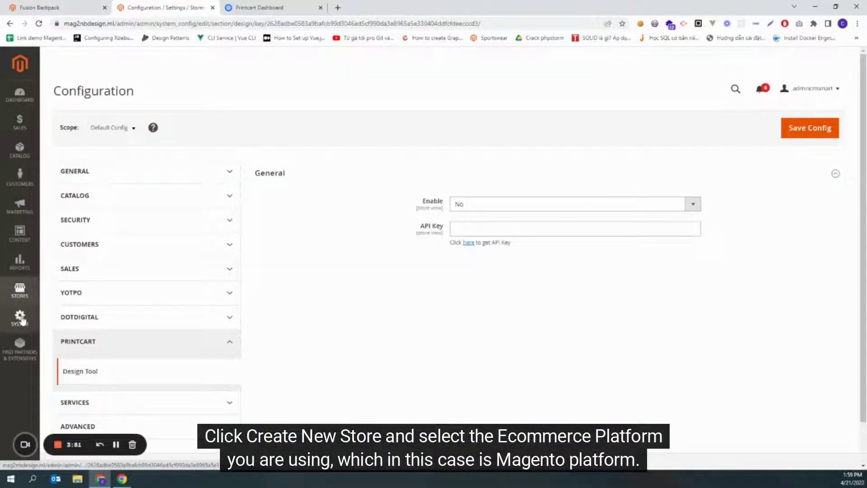
# Step: Add a new integration named 'Printcart API' and confirm with the current admin password
pyautogui.click(20, 318)
pyautogui.click(76, 249)
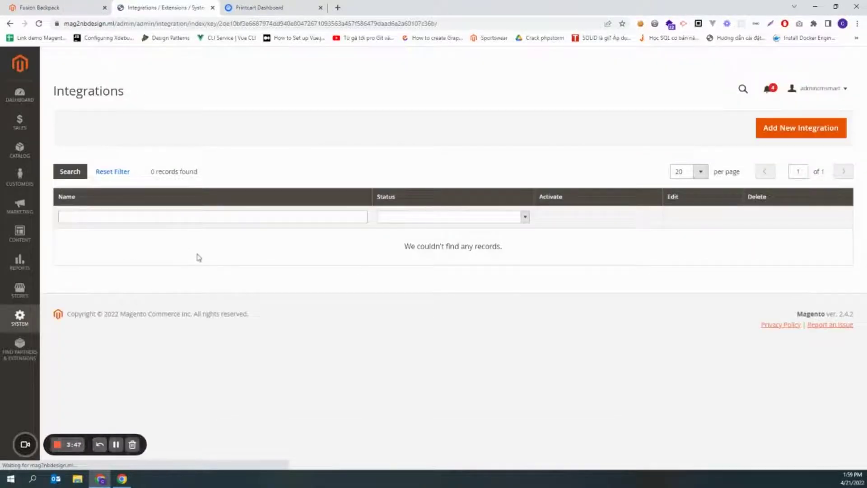
pyautogui.click(800, 127)
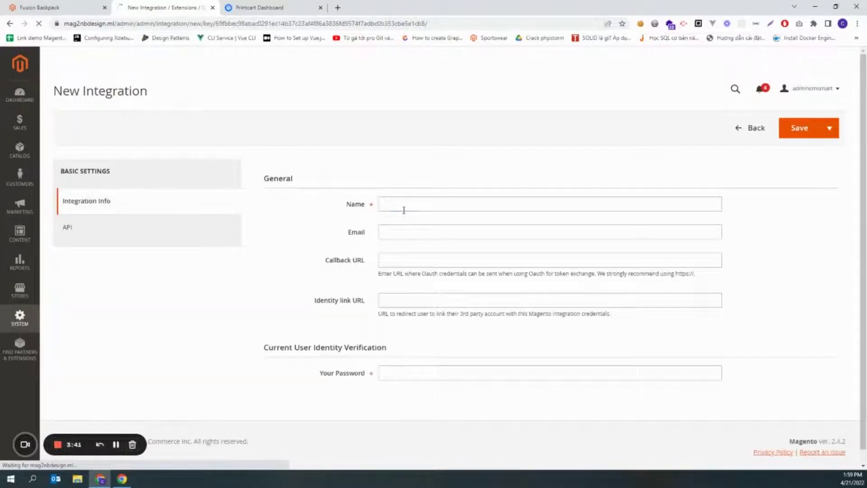
pyautogui.click(404, 209)
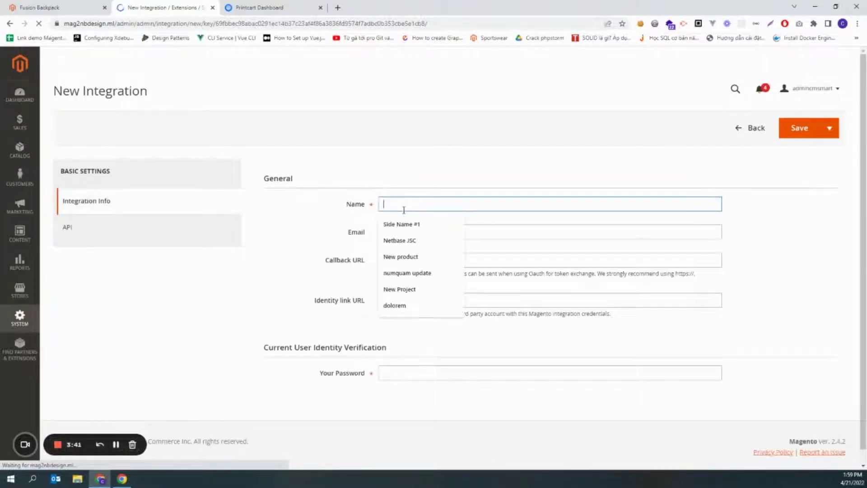
pyautogui.write('Printcart API')
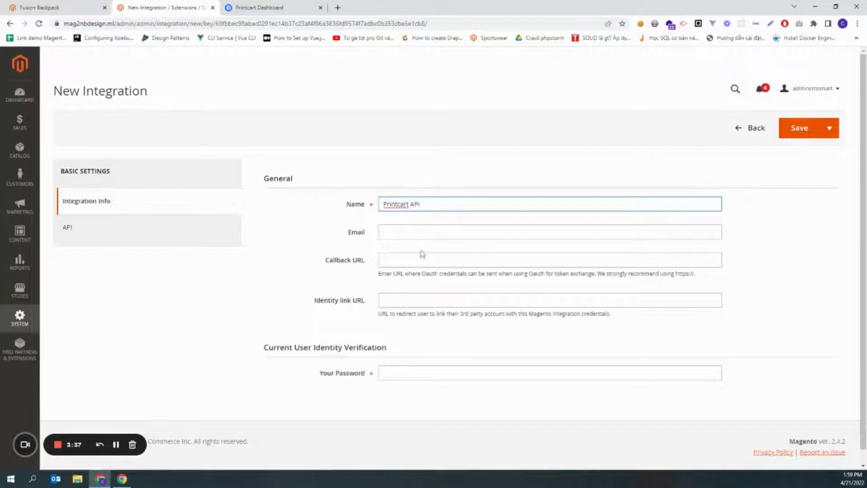
pyautogui.click(415, 374)
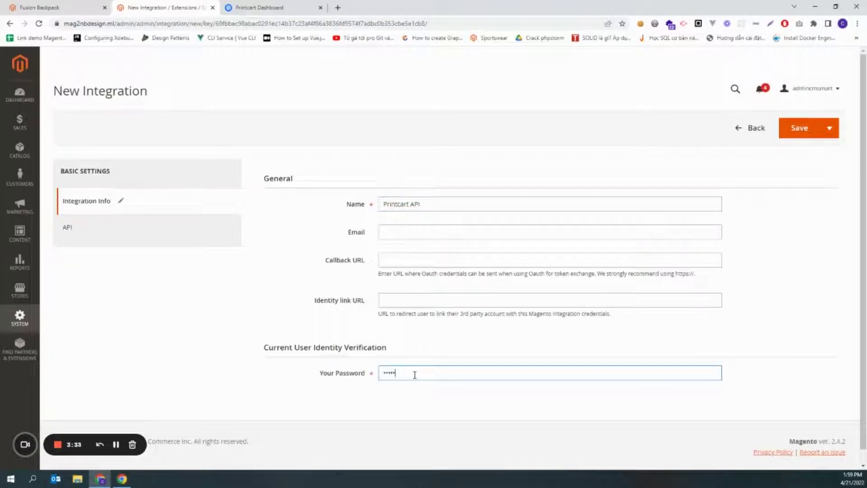
# Step: Grant the integration Sales and Catalog API resources and save it
pyautogui.click(131, 235)
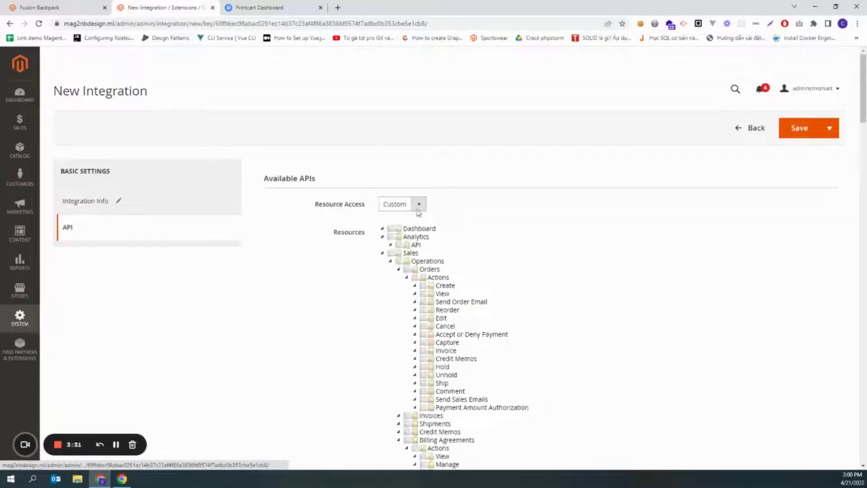
pyautogui.click(391, 254)
pyautogui.click(382, 253)
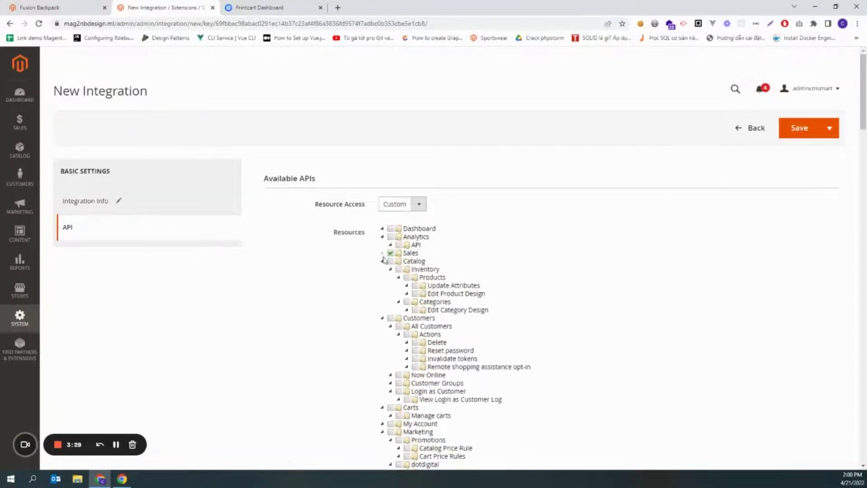
pyautogui.click(390, 261)
pyautogui.click(382, 261)
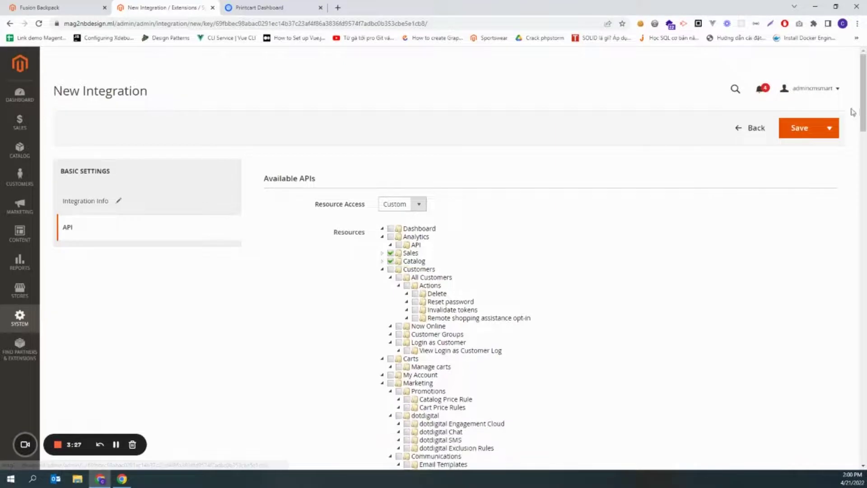
pyautogui.click(798, 130)
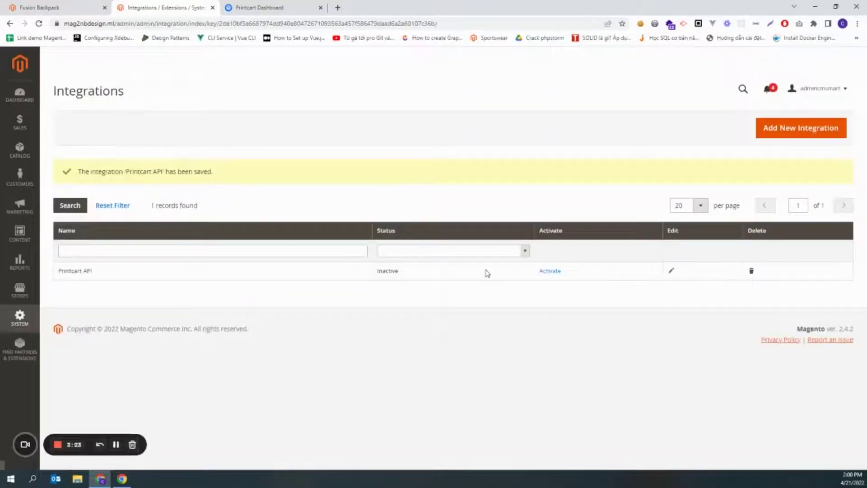
# Step: Activate and allow the Printcart API integration, copy its Consumer Key, and return to Printcart's shop form
pyautogui.click(550, 271)
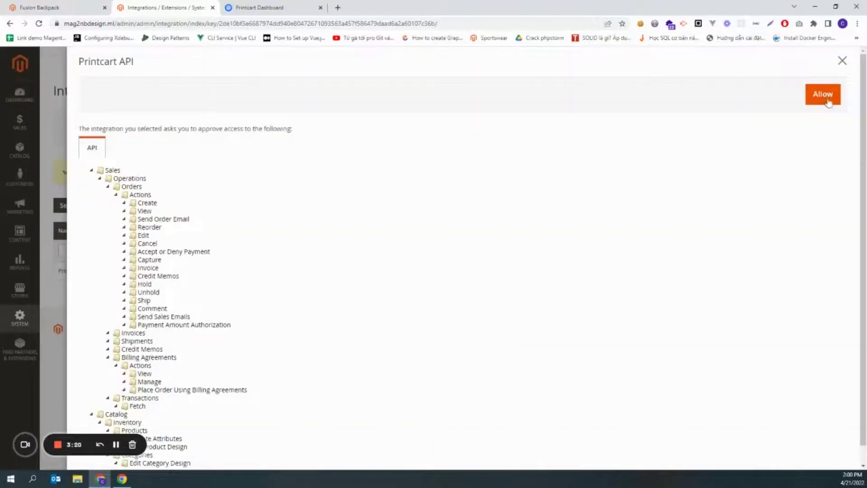
pyautogui.click(823, 95)
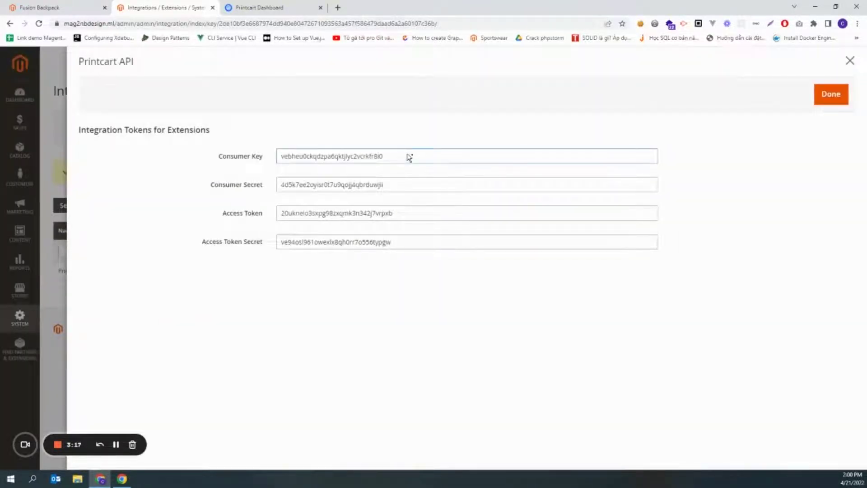
pyautogui.doubleClick(408, 156)
pyautogui.hotkey('ctrl', 'c')
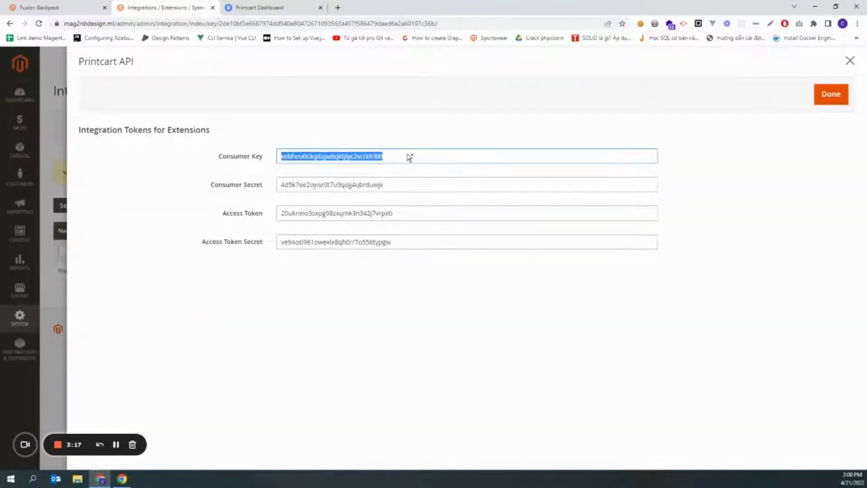
pyautogui.click(256, 7)
pyautogui.click(327, 195)
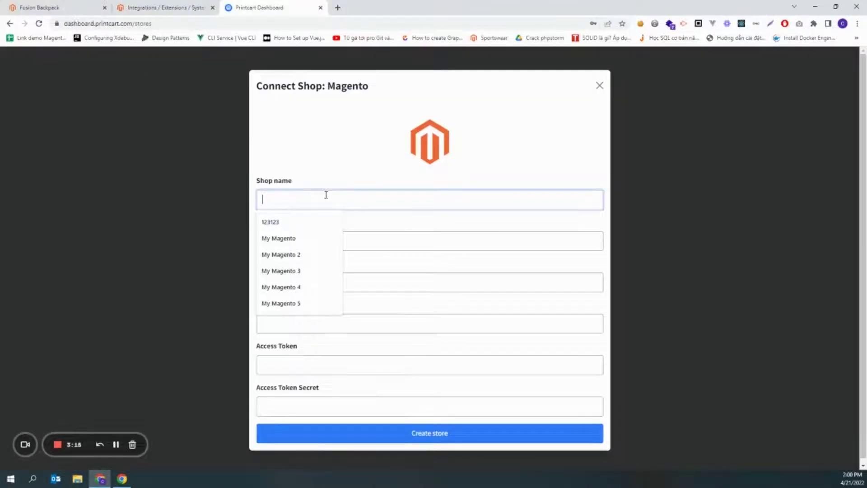
pyautogui.press('Down')
pyautogui.press('Down')
pyautogui.press('Return')
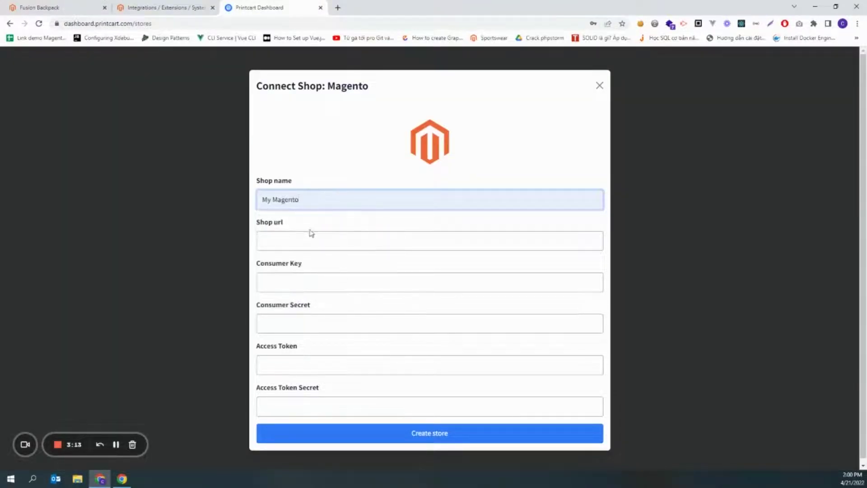
pyautogui.click(137, 7)
pyautogui.click(40, 7)
pyautogui.click(136, 23)
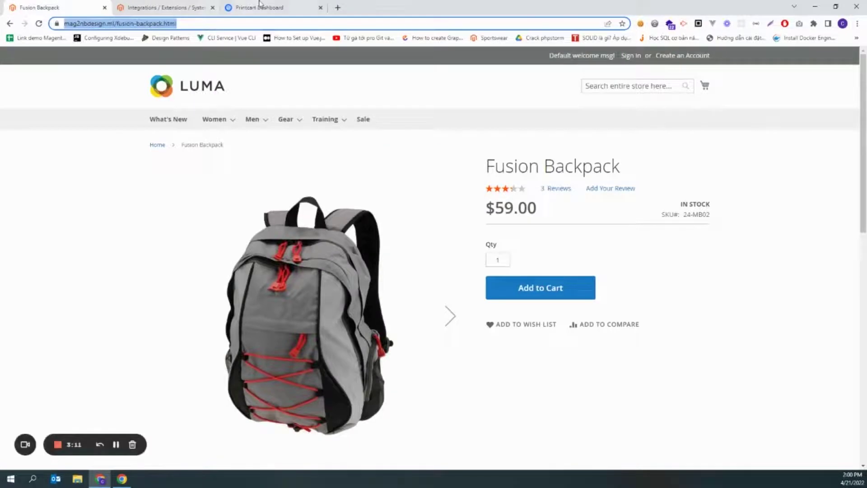
pyautogui.click(255, 7)
pyautogui.click(293, 234)
pyautogui.click(40, 7)
pyautogui.click(118, 23)
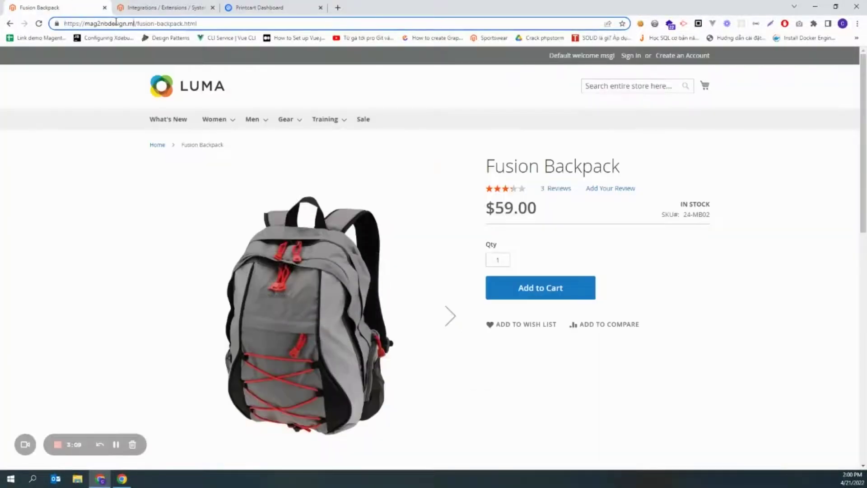
pyautogui.hotkey('ctrl', 'a')
pyautogui.click(256, 7)
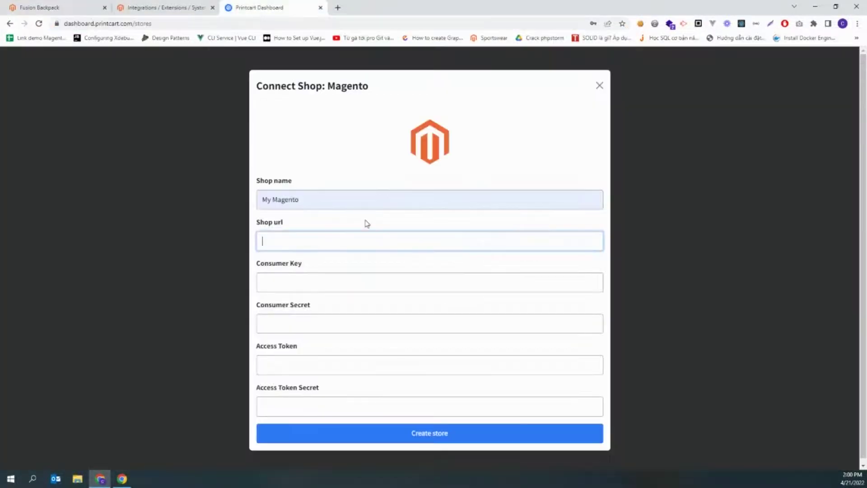
pyautogui.write('https://mag2nbdesign.ml/')
# Step: Paste the Magento integration's Consumer Key and Consumer Secret into the form
pyautogui.click(172, 7)
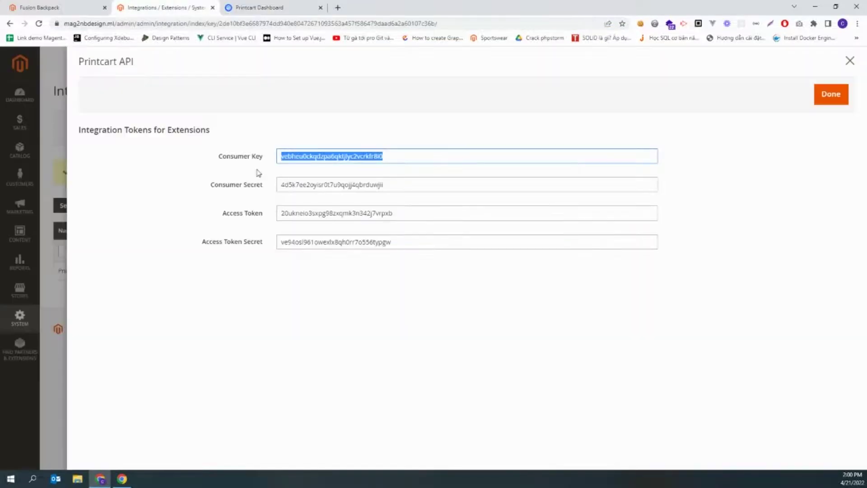
pyautogui.hotkey('ctrl', 'Tab')
pyautogui.click(339, 284)
pyautogui.hotkey('ctrl', 'v')
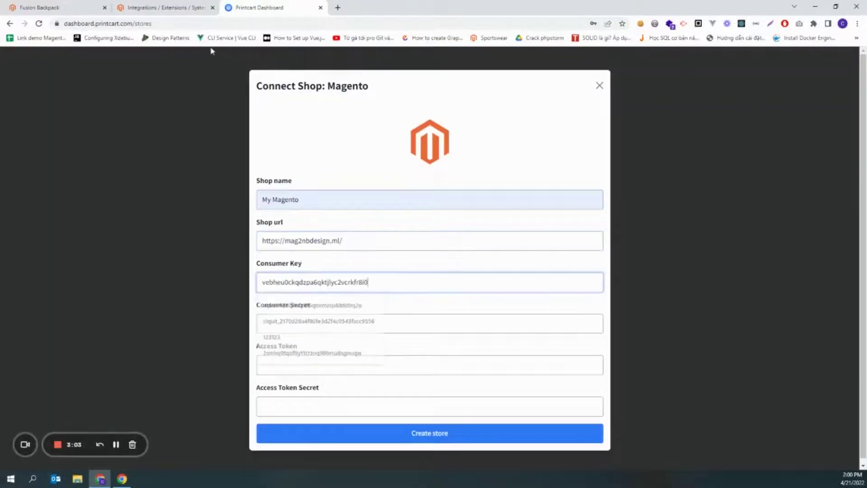
pyautogui.click(172, 7)
pyautogui.tripleClick(311, 189)
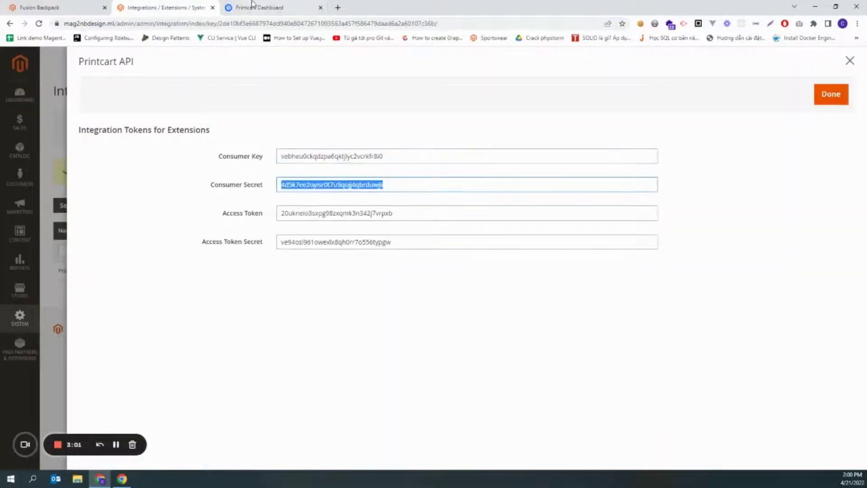
pyautogui.hotkey('ctrl', 'c')
pyautogui.click(254, 5)
pyautogui.click(327, 323)
pyautogui.hotkey('ctrl', 'v')
# Step: Paste the Access Token and Access Token Secret, then create the store
pyautogui.hotkey('ctrl', 'shift', 'Tab')
pyautogui.tripleClick(316, 213)
pyautogui.hotkey('ctrl', 'c')
pyautogui.click(254, 7)
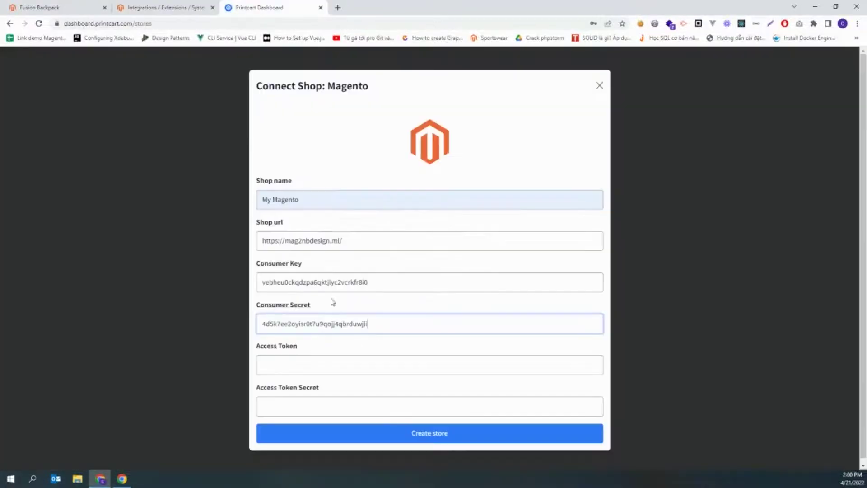
pyautogui.click(296, 367)
pyautogui.hotkey('ctrl', 'v')
pyautogui.click(167, 8)
pyautogui.tripleClick(316, 243)
pyautogui.hotkey('ctrl', 'c')
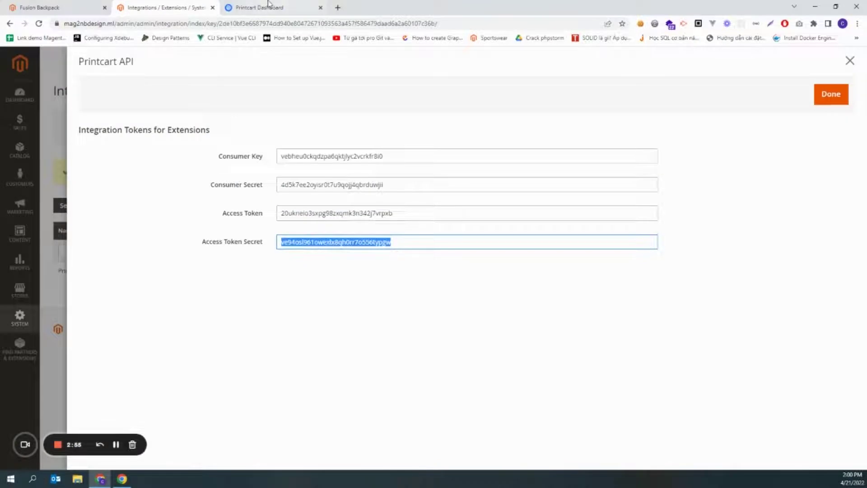
pyautogui.click(269, 5)
pyautogui.click(354, 404)
pyautogui.hotkey('ctrl', 'v')
pyautogui.click(441, 440)
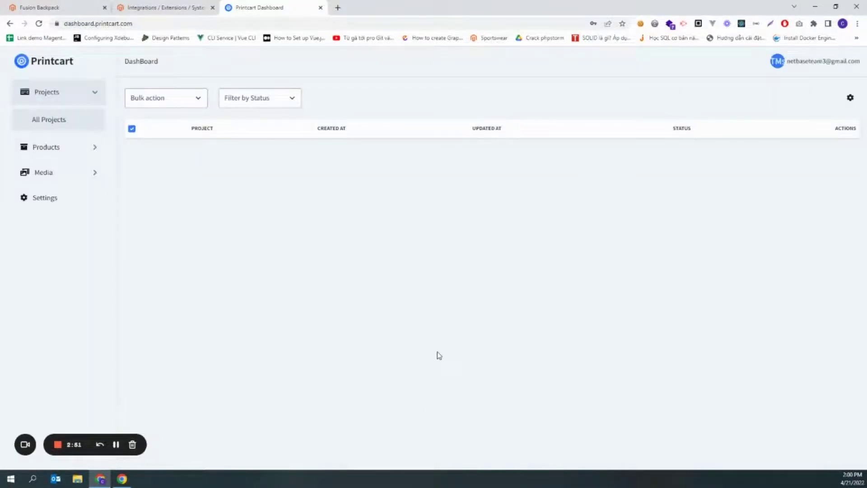
# Step: Click Done on the Printcart API tokens panel, then go to Stores > Configuration
pyautogui.click(149, 7)
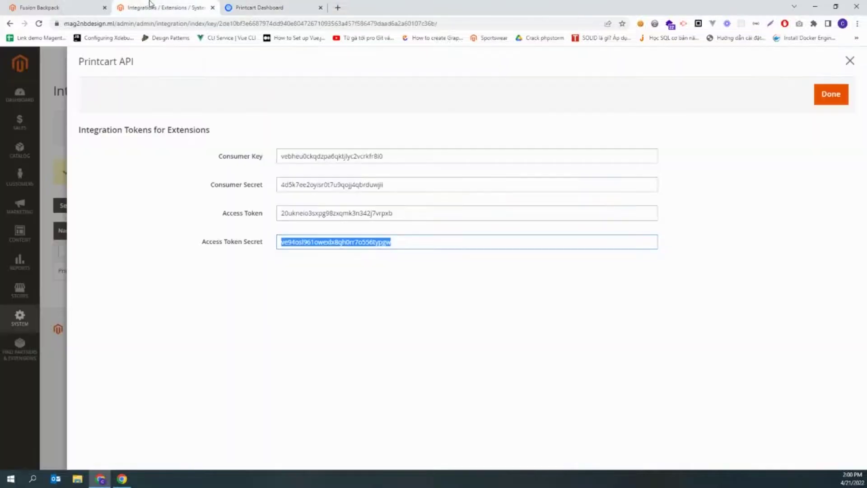
pyautogui.click(831, 104)
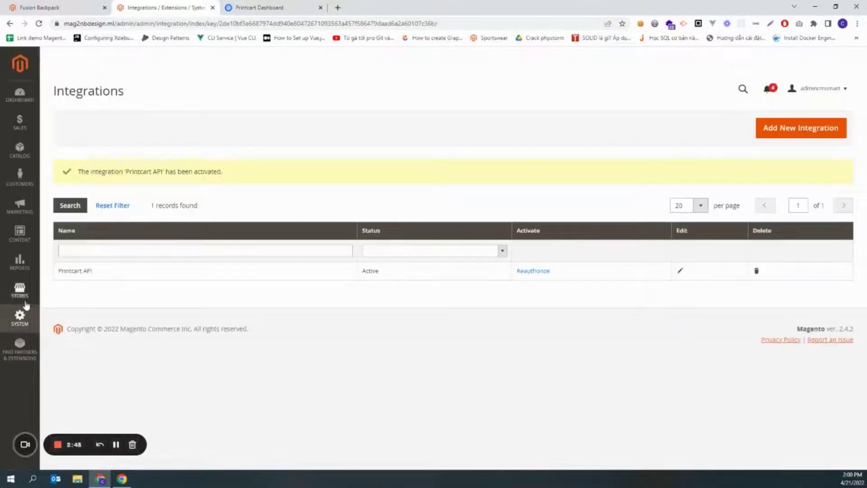
pyautogui.click(24, 300)
pyautogui.click(79, 146)
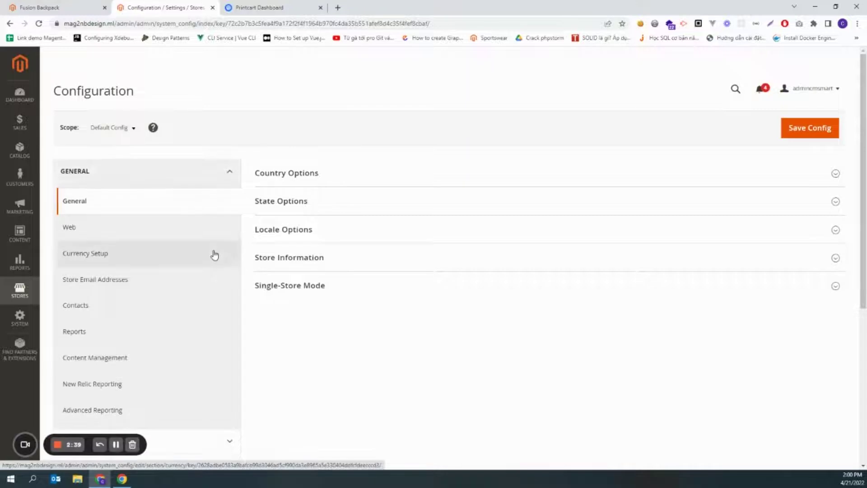
pyautogui.scroll(-5, 180, 291)
# Step: In PRINTCART > Design Tool, set Enable to Yes
pyautogui.click(104, 334)
pyautogui.click(80, 370)
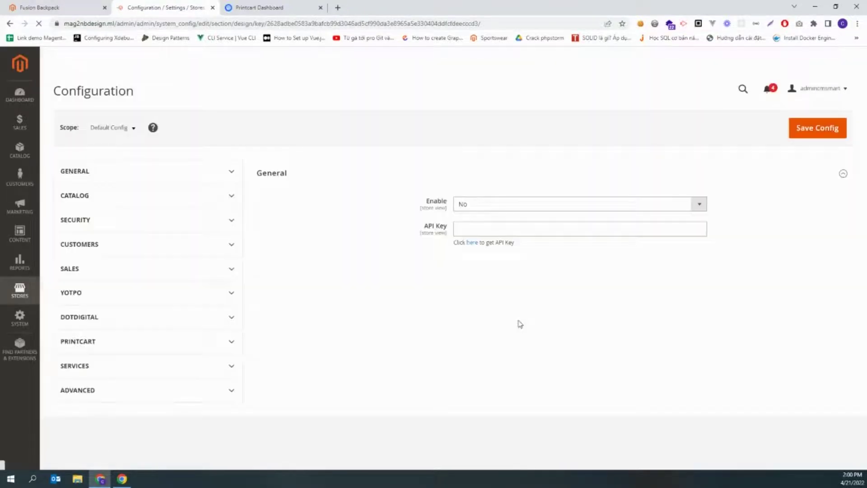
pyautogui.click(464, 205)
pyautogui.click(465, 216)
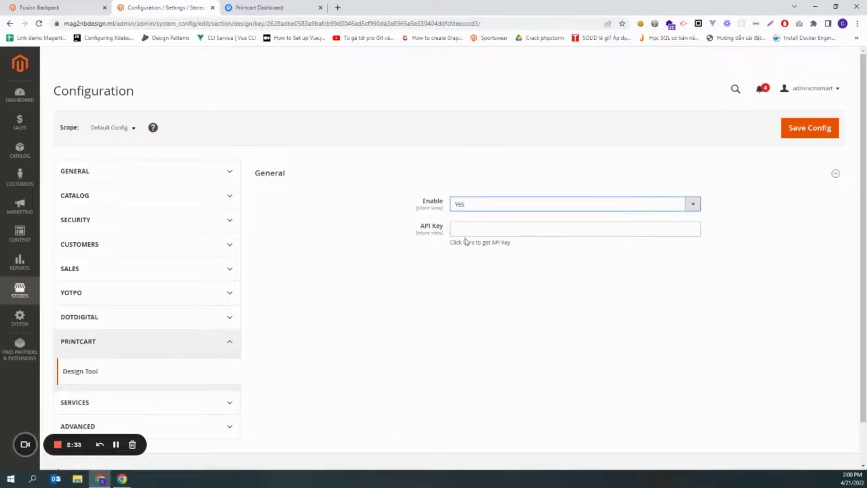
# Step: Paste Printcart's Unauth Token into API Key and save the configuration
pyautogui.click(469, 243)
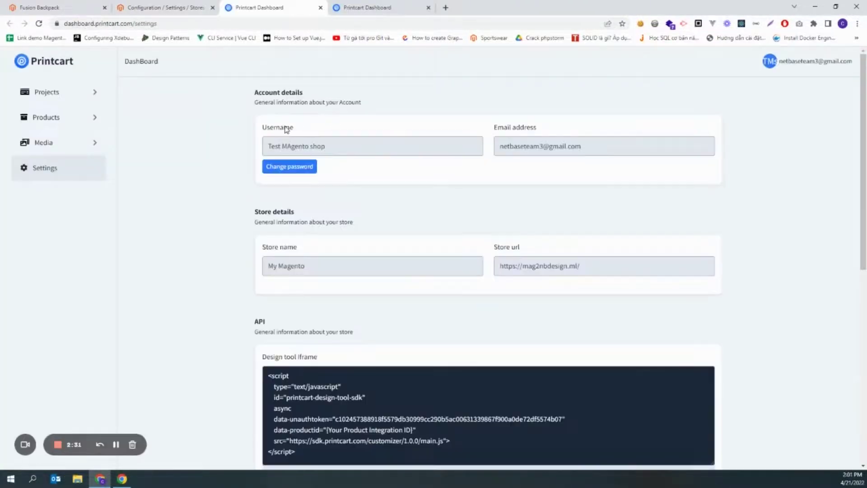
pyautogui.scroll(-6, 347, 335)
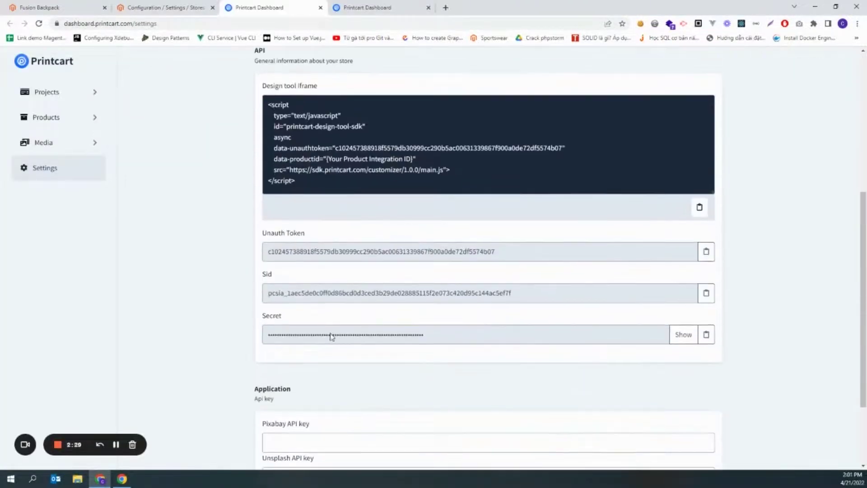
pyautogui.moveTo(257, 233); pyautogui.dragTo(408, 230)
pyautogui.click(707, 251)
pyautogui.click(172, 7)
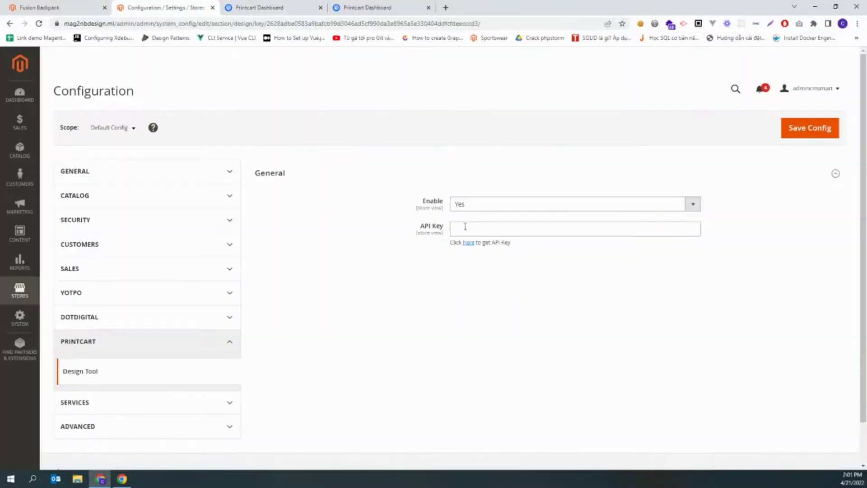
pyautogui.click(464, 228)
pyautogui.hotkey('ctrl', 'v')
pyautogui.click(784, 138)
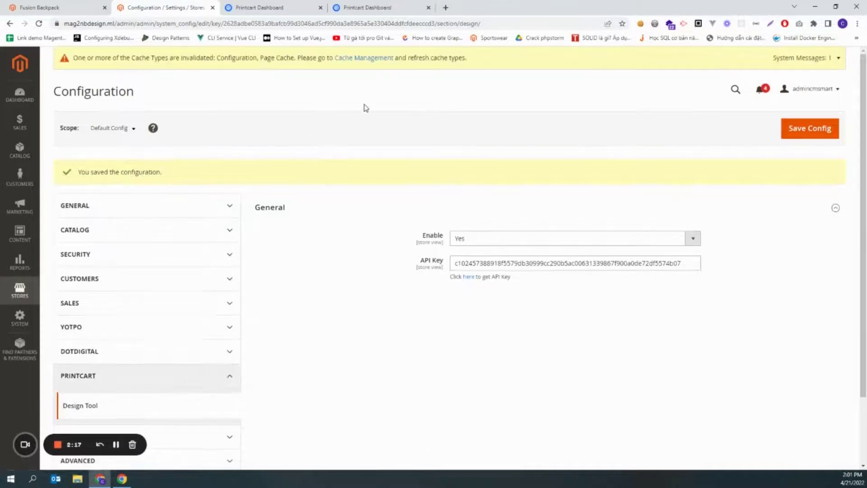
# Step: Flush the Magento cache in Cache Management and reload the Fusion Backpack storefront page
pyautogui.click(363, 59)
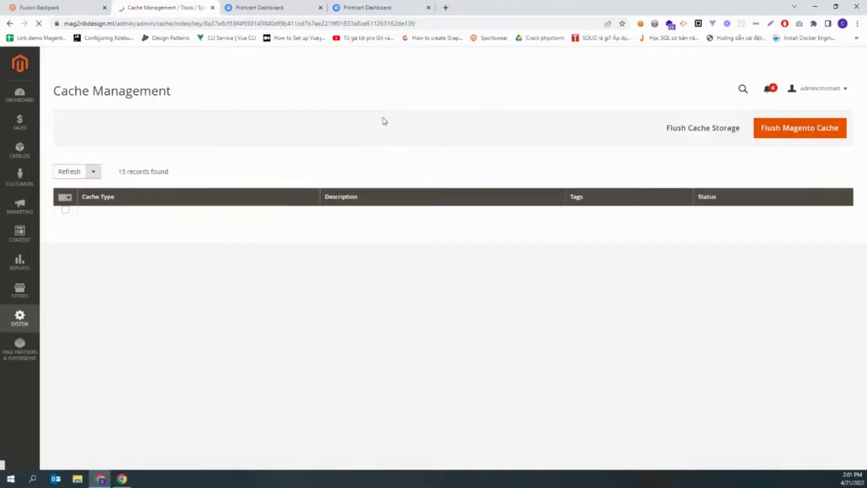
pyautogui.click(780, 129)
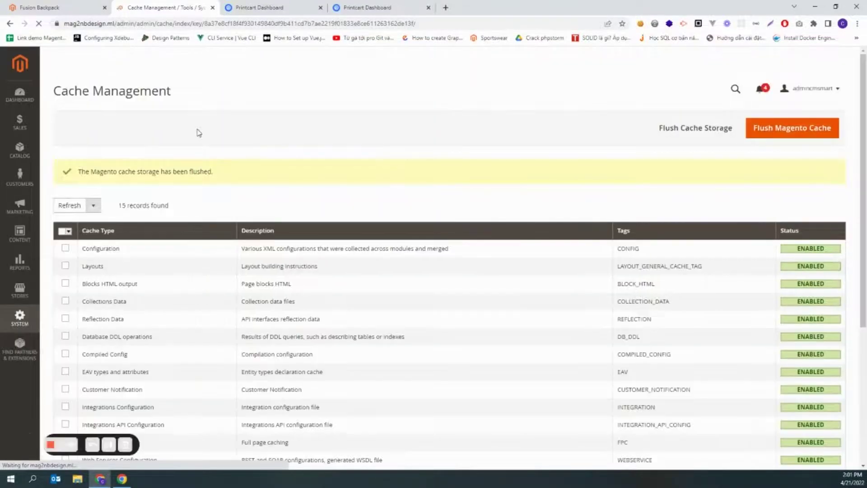
pyautogui.click(39, 7)
pyautogui.click(39, 24)
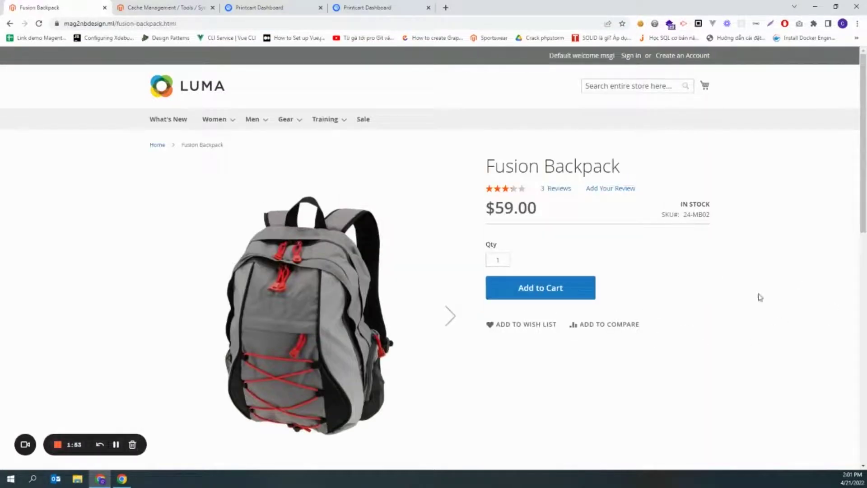
# Step: Close the duplicate dashboard tab and import Fusion Backpack via Products > Import Product
pyautogui.click(282, 7)
pyautogui.click(428, 8)
pyautogui.click(95, 119)
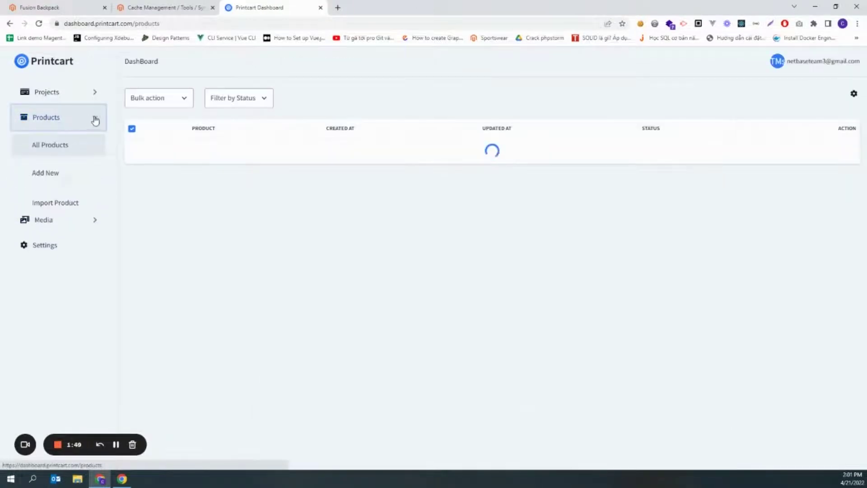
pyautogui.click(55, 203)
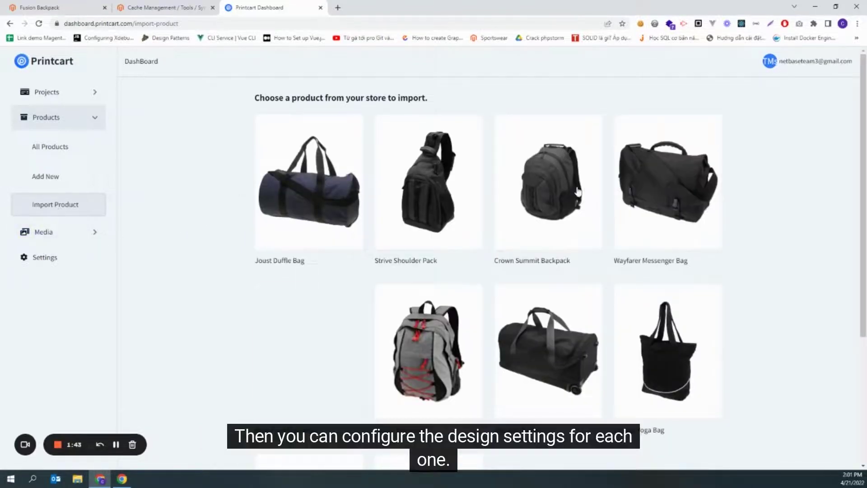
pyautogui.click(406, 377)
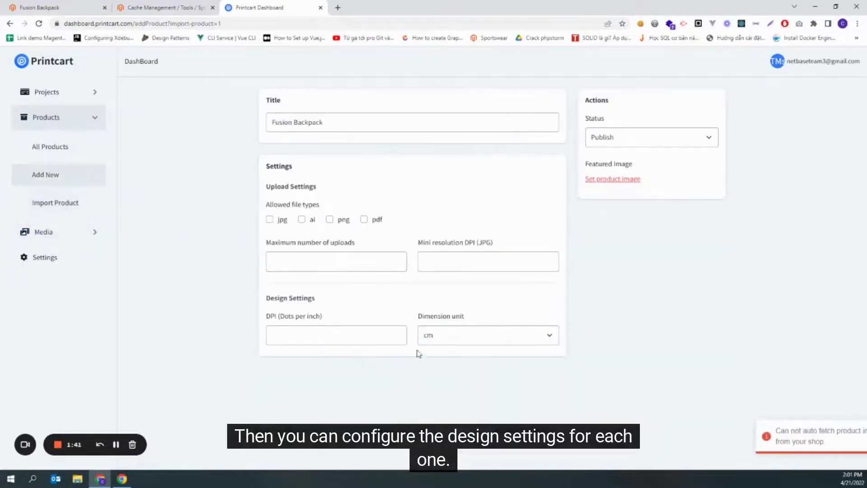
# Step: Allow jpg and ai uploads, limit uploads to 10, and set 300 minimum DPI and 60 DPI
pyautogui.click(270, 219)
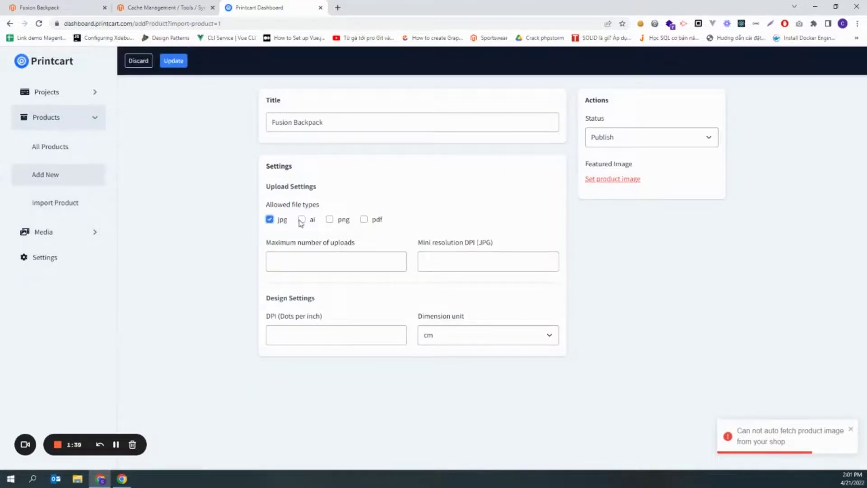
pyautogui.write('0')
pyautogui.click(449, 261)
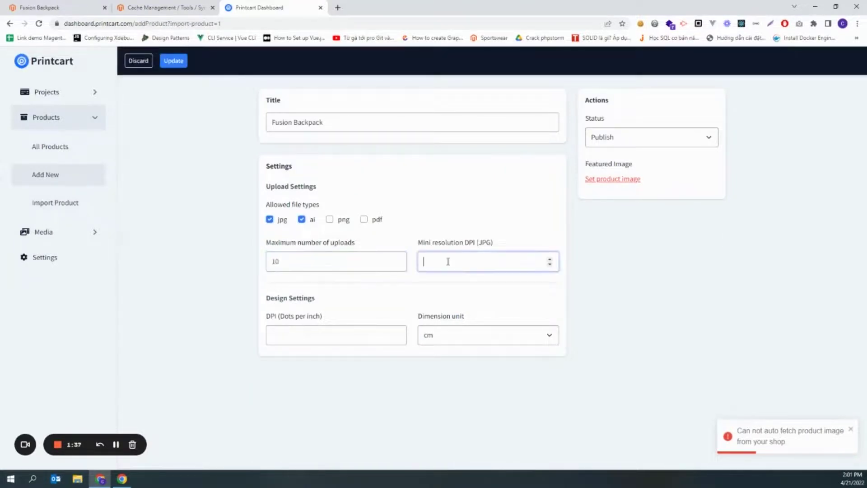
pyautogui.click(318, 337)
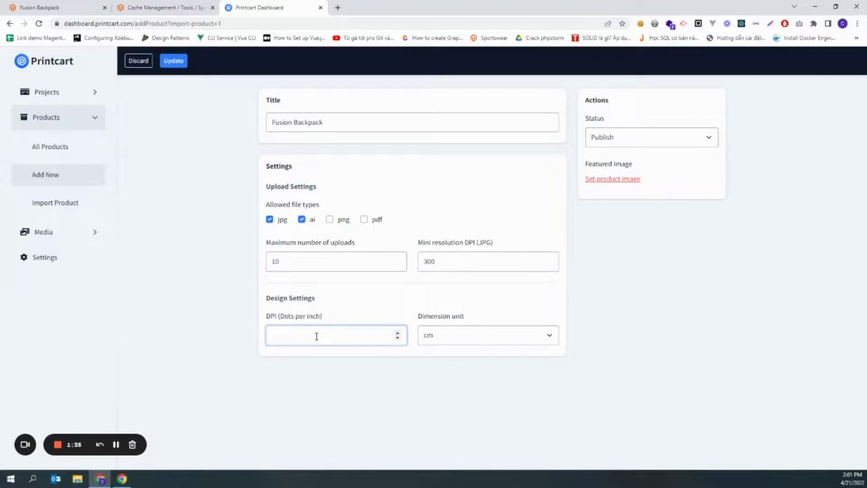
# Step: Choose the tote bag as the featured image and save the Fusion Backpack
pyautogui.click(624, 180)
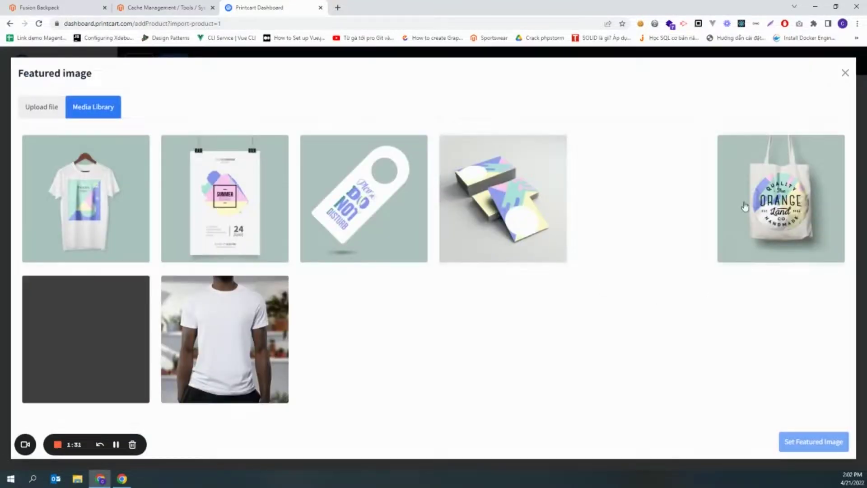
pyautogui.click(746, 206)
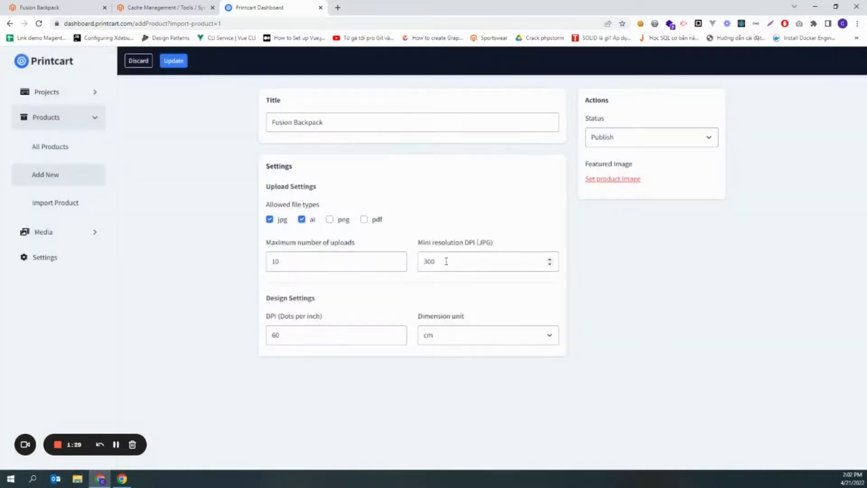
pyautogui.click(175, 62)
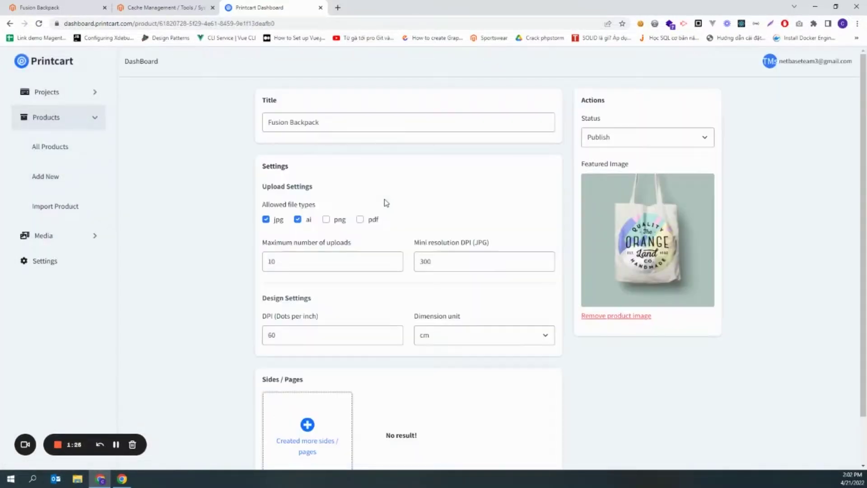
pyautogui.scroll(-1, 307, 342)
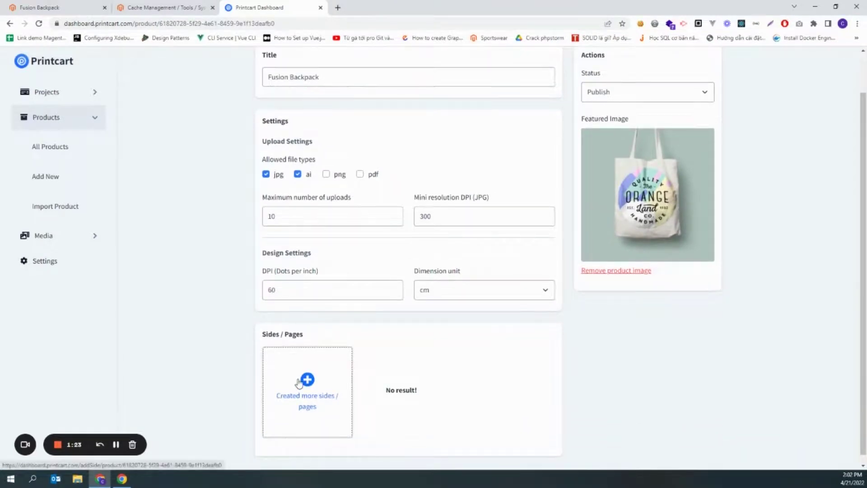
# Step: Add a new side to the Fusion Backpack named 'Front'
pyautogui.click(305, 380)
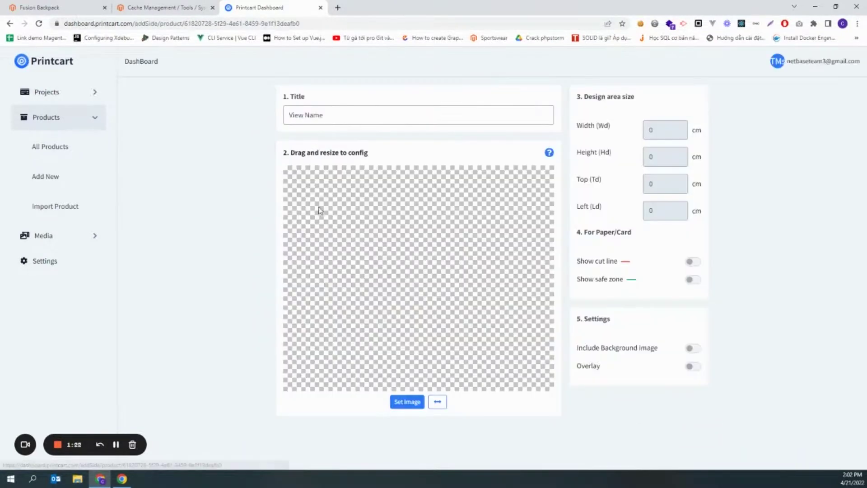
pyautogui.click(339, 115)
pyautogui.write('Frontend')
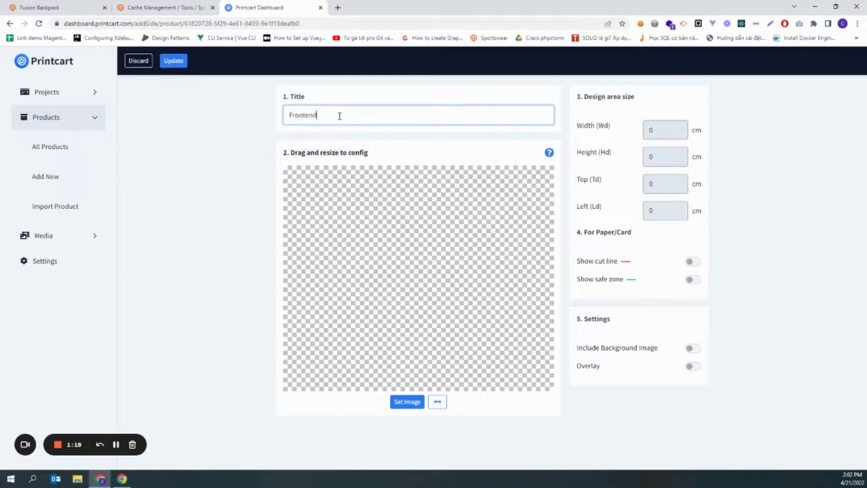
pyautogui.press('BackSpace')
pyautogui.press('BackSpace')
pyautogui.press('BackSpace')
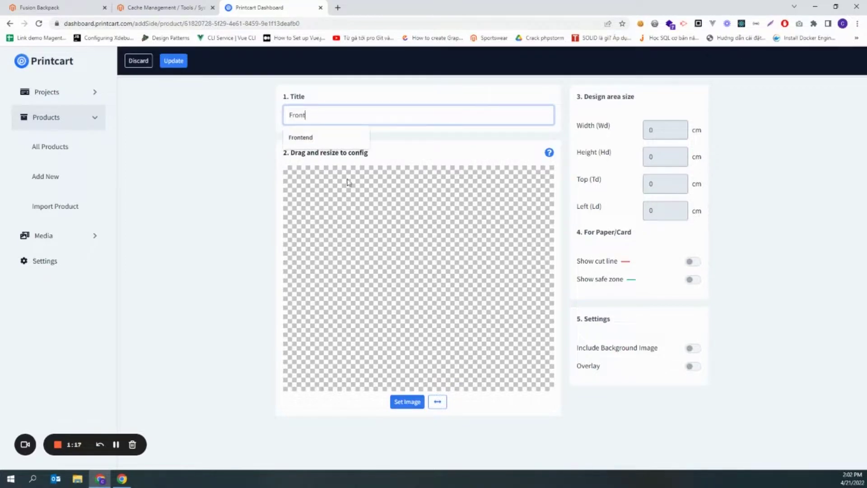
# Step: Use the tote bag image for the Front side, with its real size in centimetres
pyautogui.click(407, 401)
pyautogui.click(768, 235)
pyautogui.click(797, 437)
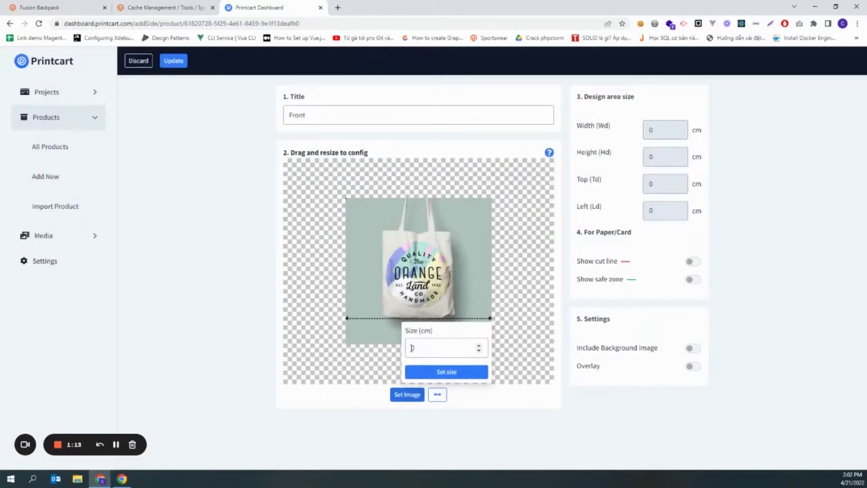
pyautogui.click(447, 372)
# Step: Size the design area 8 × 6 with top and left offsets 1, positioned lower on the bag
pyautogui.doubleClick(652, 131)
pyautogui.write('8')
pyautogui.doubleClick(660, 156)
pyautogui.write('6')
pyautogui.doubleClick(659, 183)
pyautogui.write('1')
pyautogui.doubleClick(660, 211)
pyautogui.write('1')
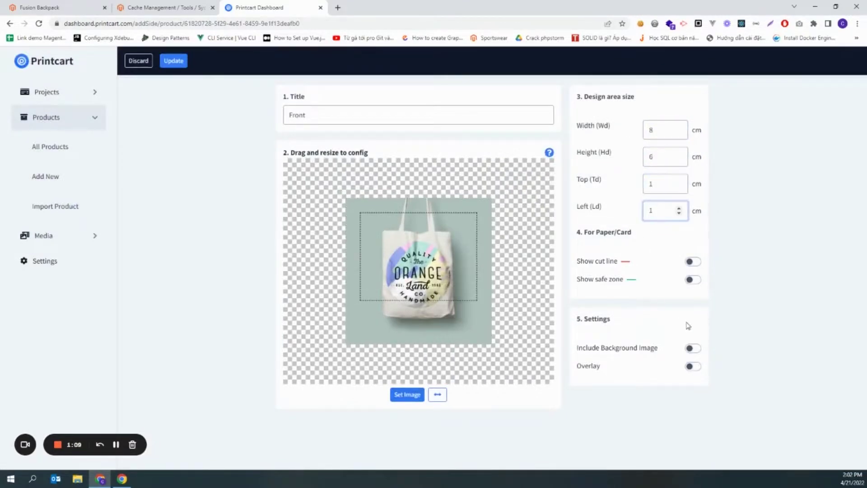
pyautogui.moveTo(413, 267); pyautogui.dragTo(413, 285)
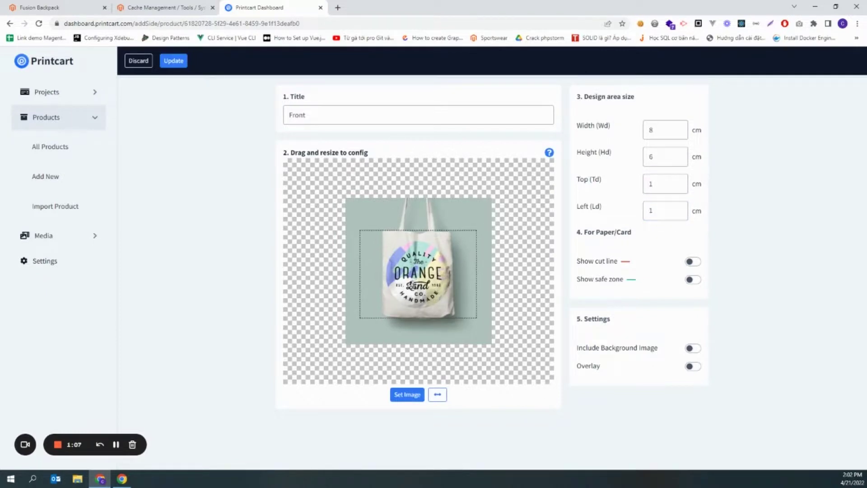
# Step: Enable the cut line and safe zone, with 0.3 bleed and 0.3 safe margins on all sides
pyautogui.click(692, 262)
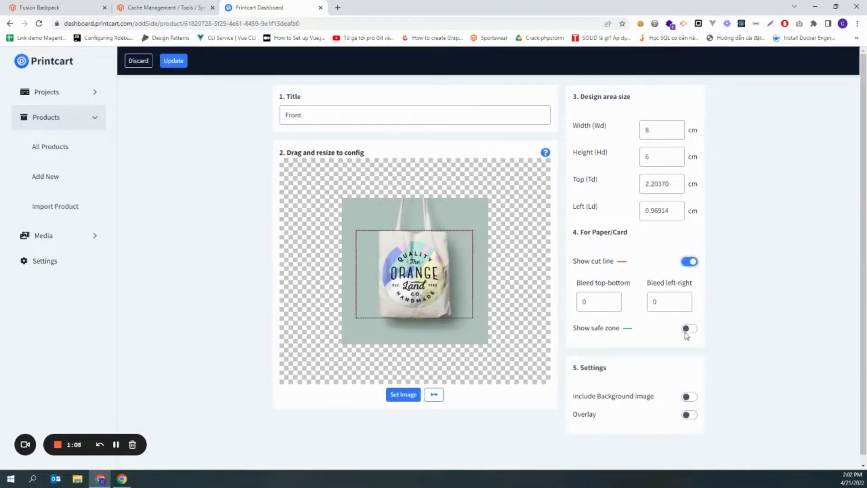
pyautogui.click(689, 330)
pyautogui.click(591, 304)
pyautogui.write('.3')
pyautogui.click(667, 304)
pyautogui.write('.3')
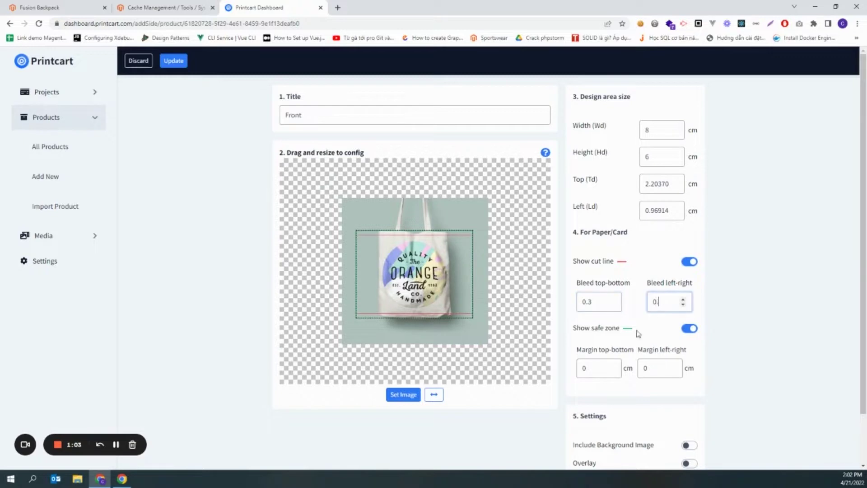
pyautogui.click(610, 368)
pyautogui.write('.3')
pyautogui.click(654, 368)
pyautogui.write('.3')
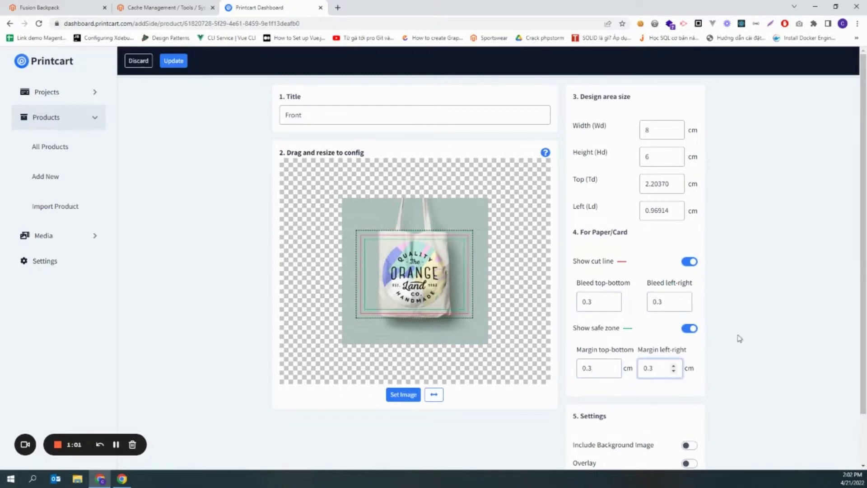
pyautogui.click(770, 347)
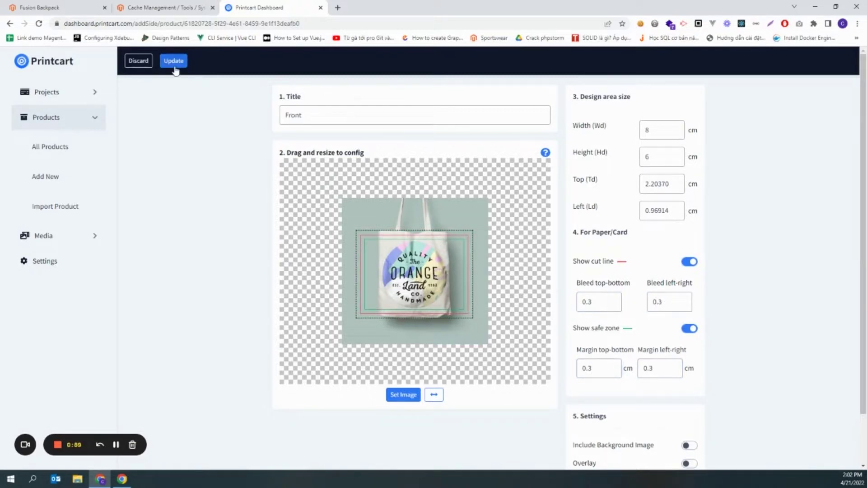
# Step: Save the Front side and reload the Fusion Backpack storefront page
pyautogui.click(174, 62)
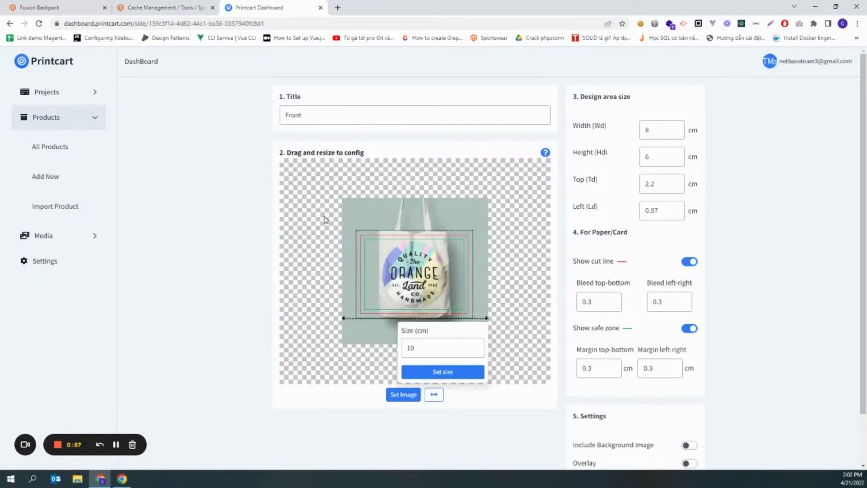
pyautogui.click(101, 12)
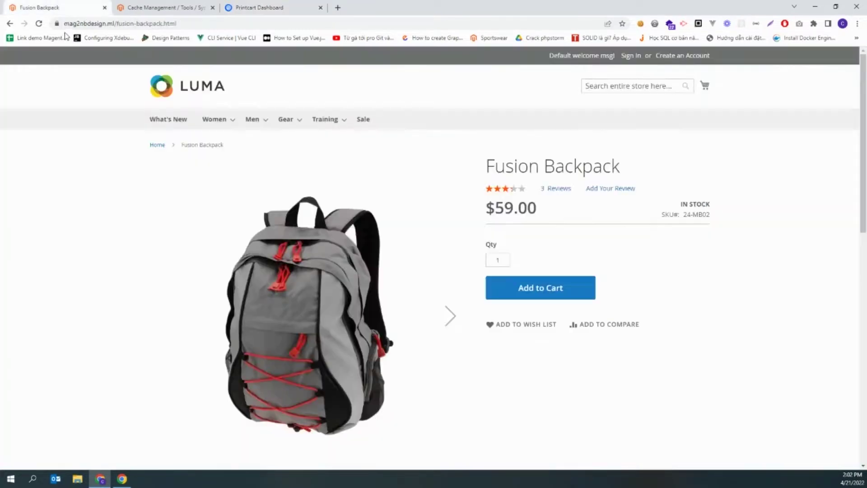
pyautogui.click(39, 23)
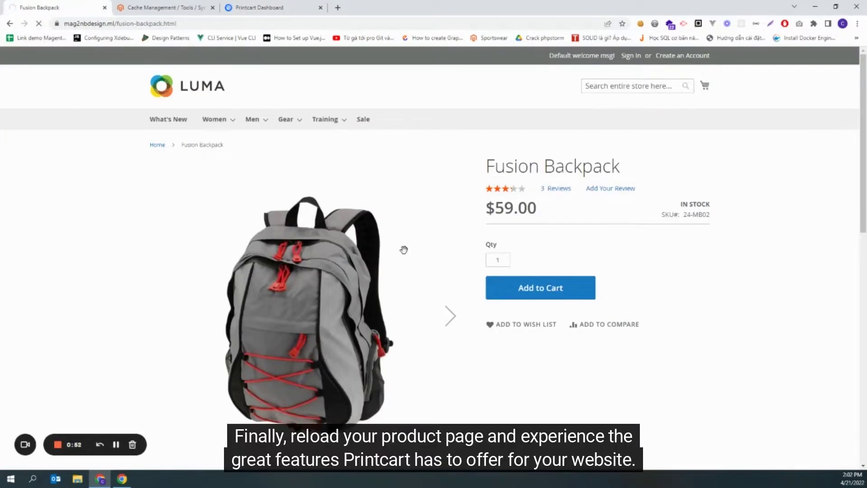